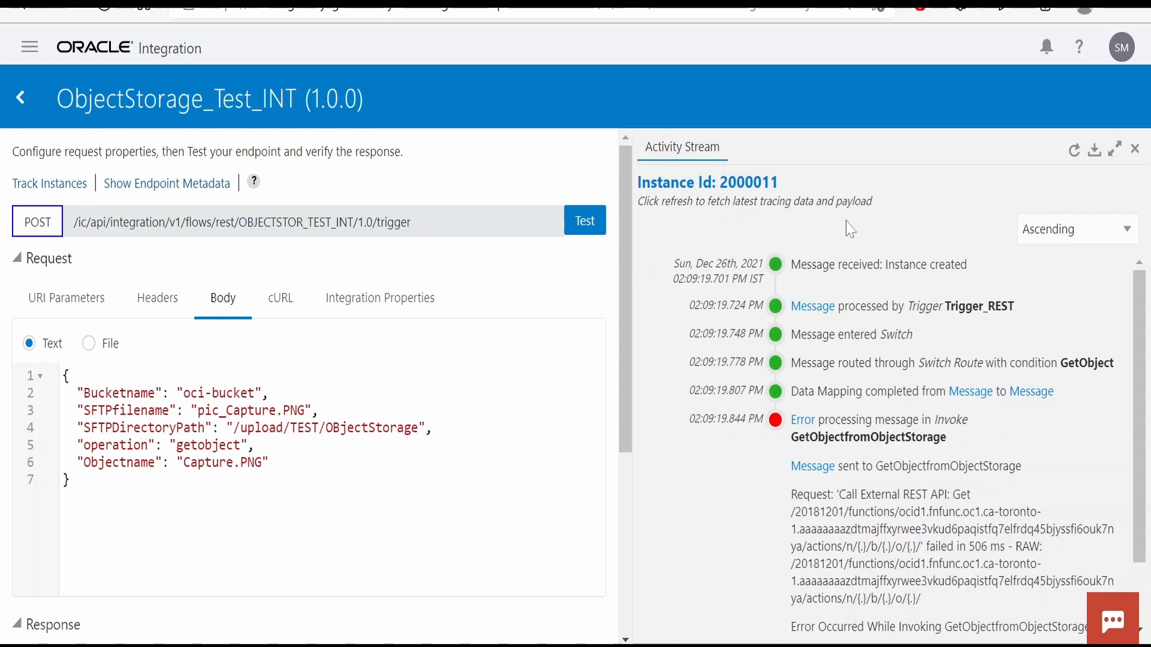
Step: Review the activity stream of integration instance 2000011, including the error at the GetObjectfromObjectStorage invoke
scroll(959, 530, down, 1)
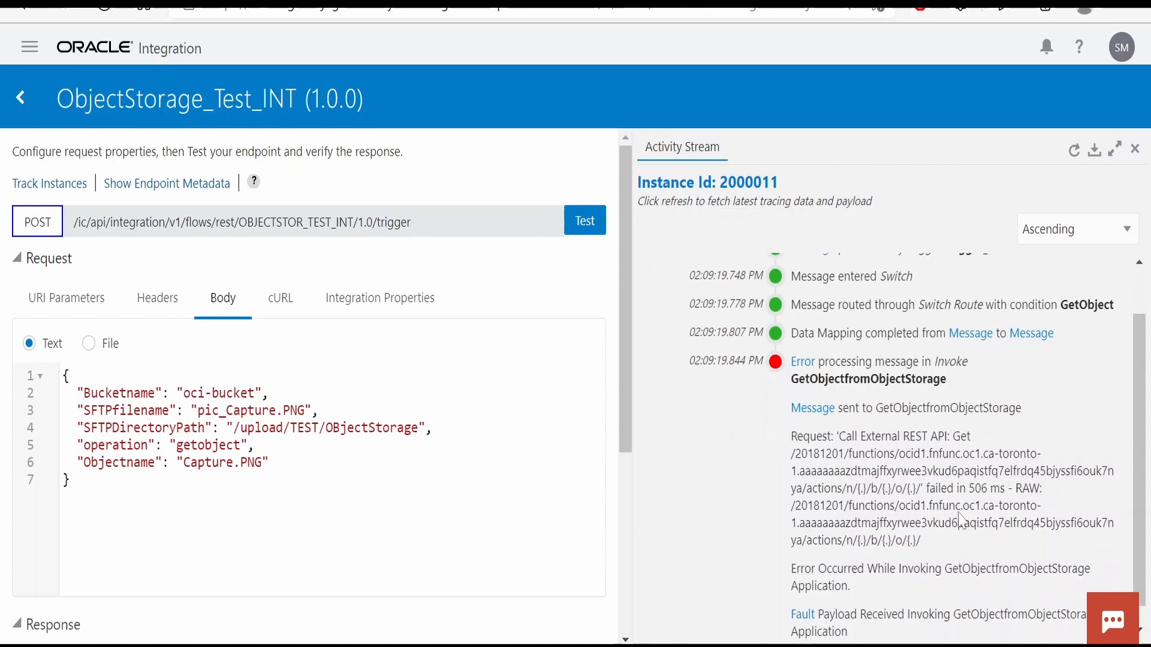
scroll(766, 316, up, 1)
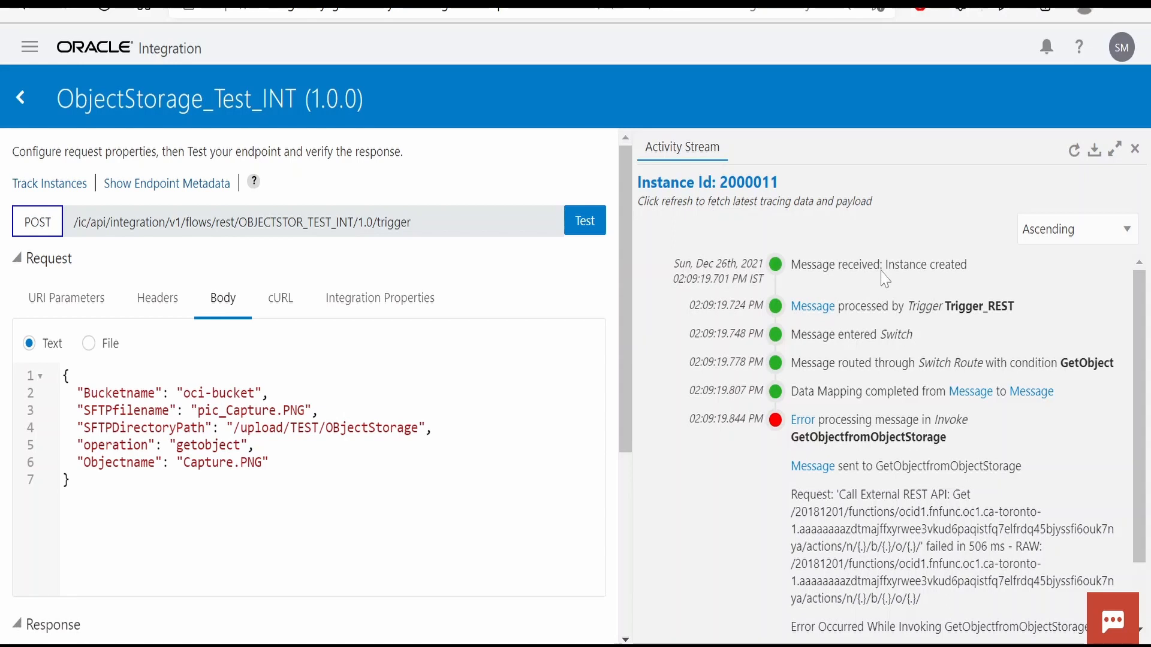
scroll(827, 420, down, 1)
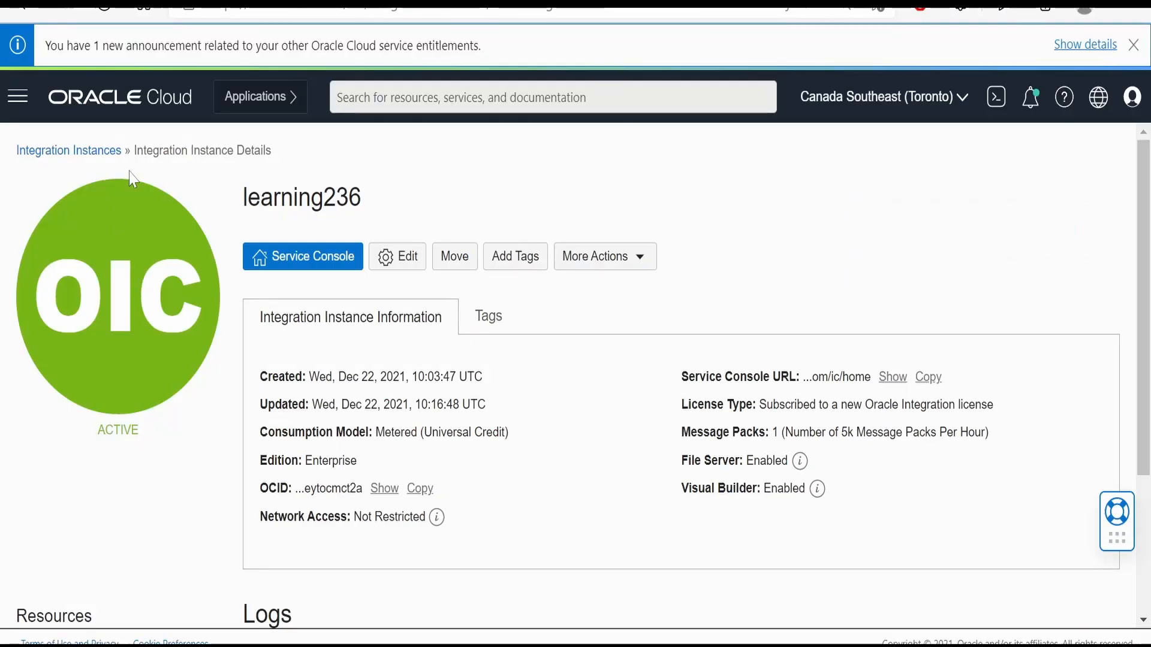
Step: Begin enabling the learning236 instance's Activity Stream log and define a new log group named Learning236Group with description "learning236 group logs"
click(1134, 45)
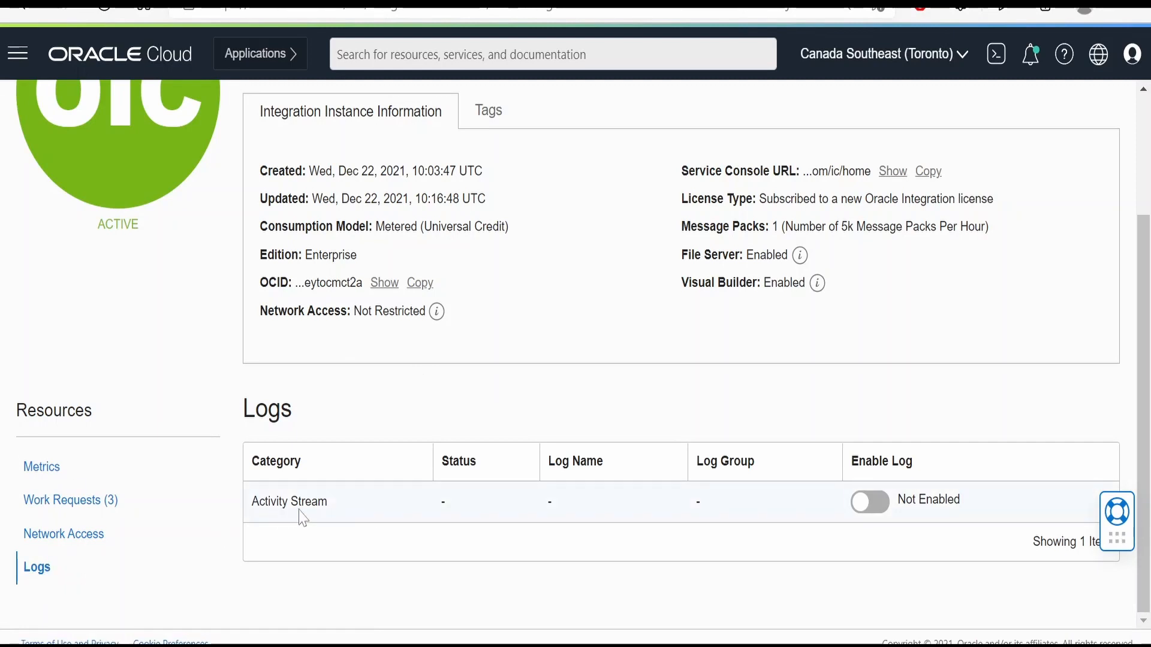
click(887, 514)
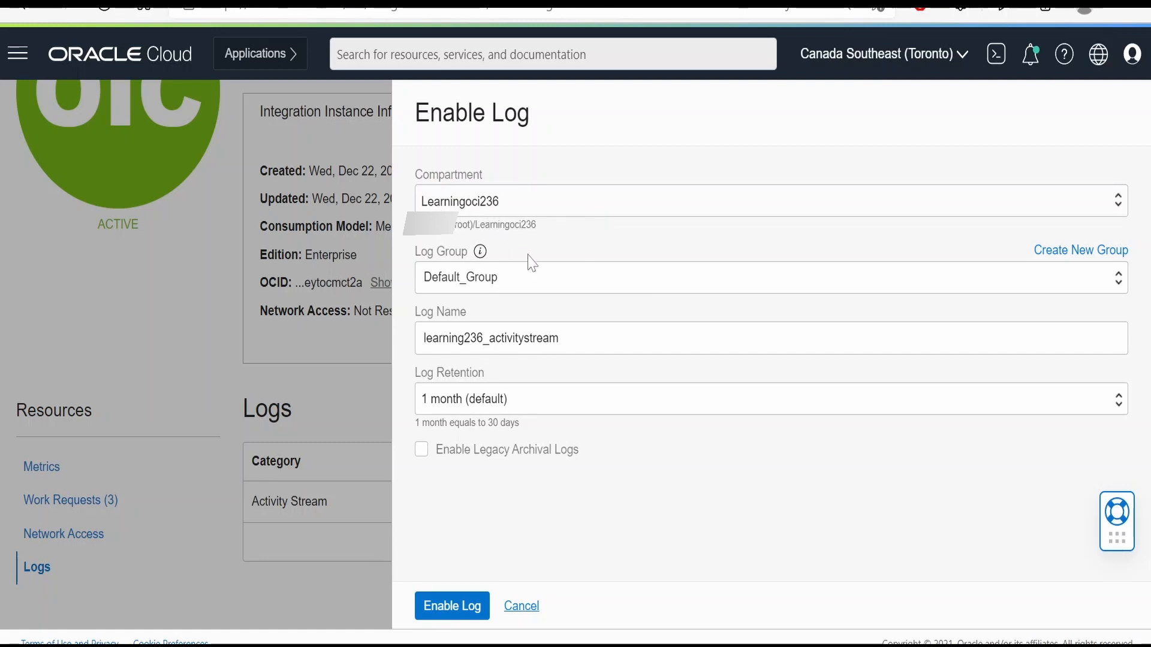
click(530, 289)
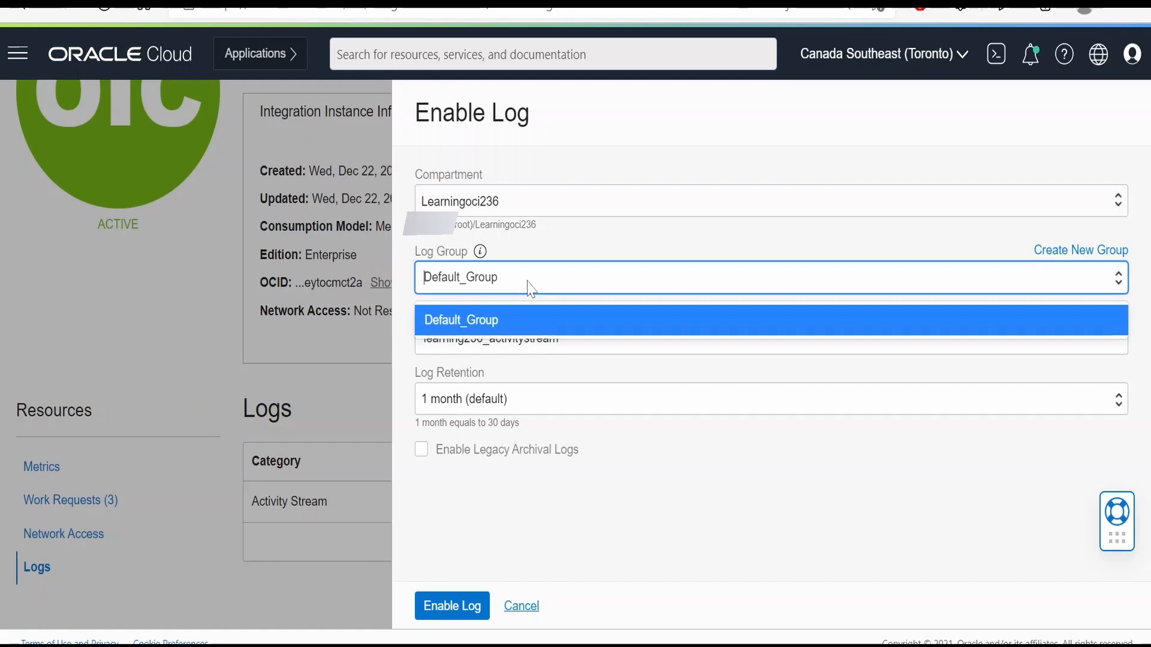
click(968, 279)
click(1073, 250)
click(543, 397)
text(Learni)
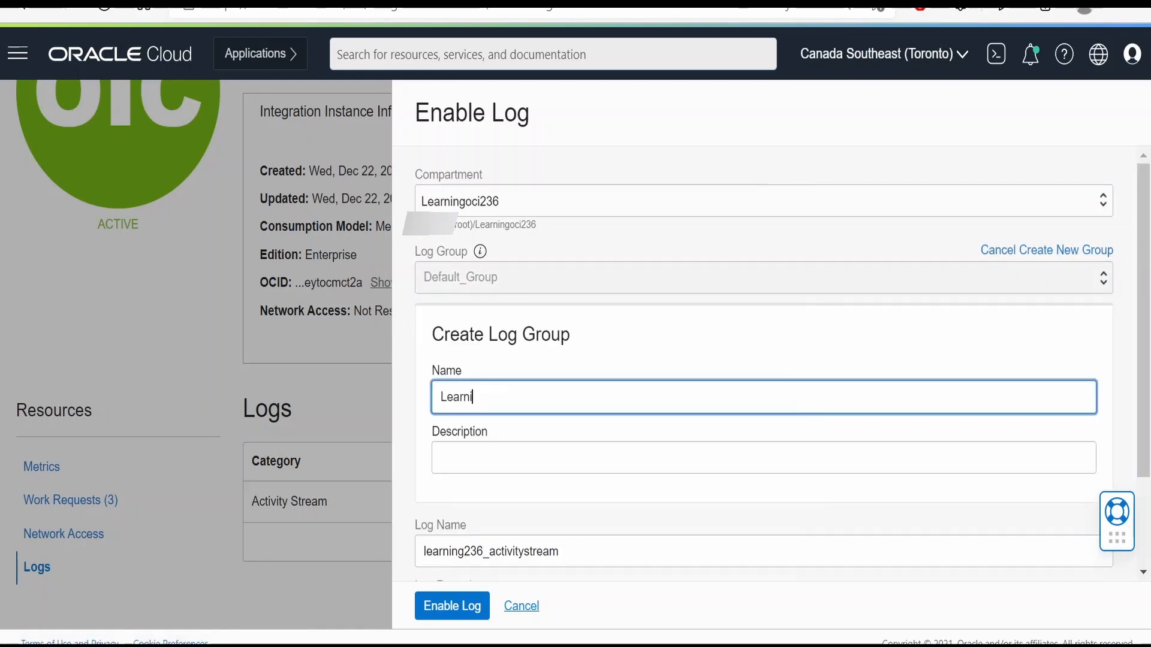
text(ng236Group)
click(441, 458)
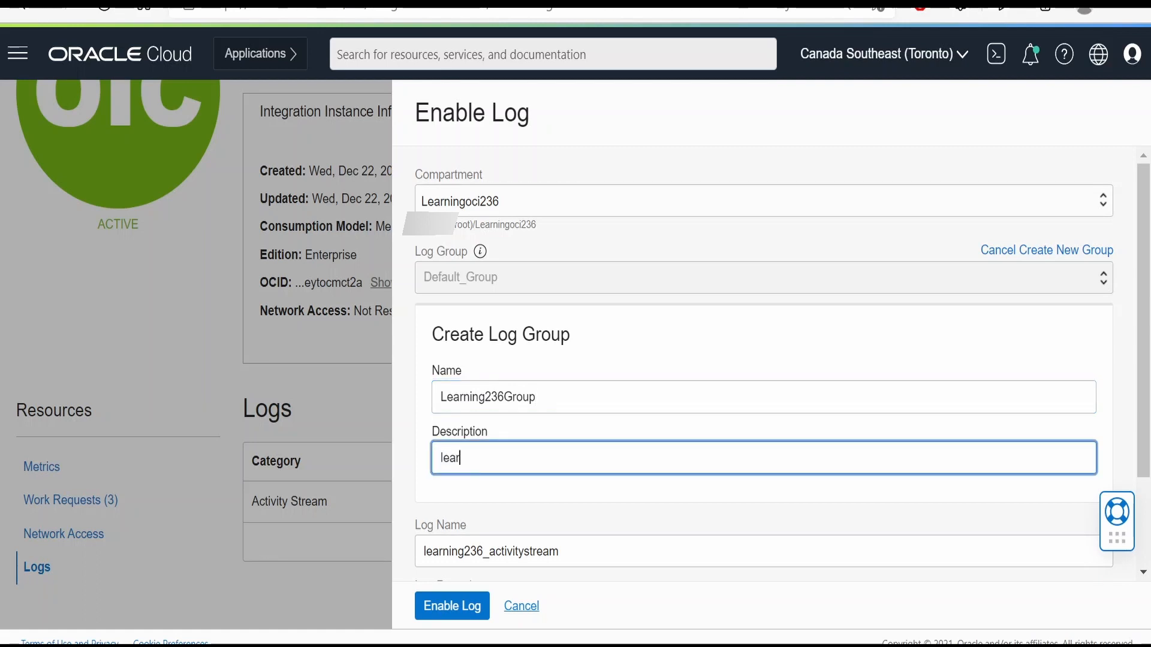
text(learning236 group logs)
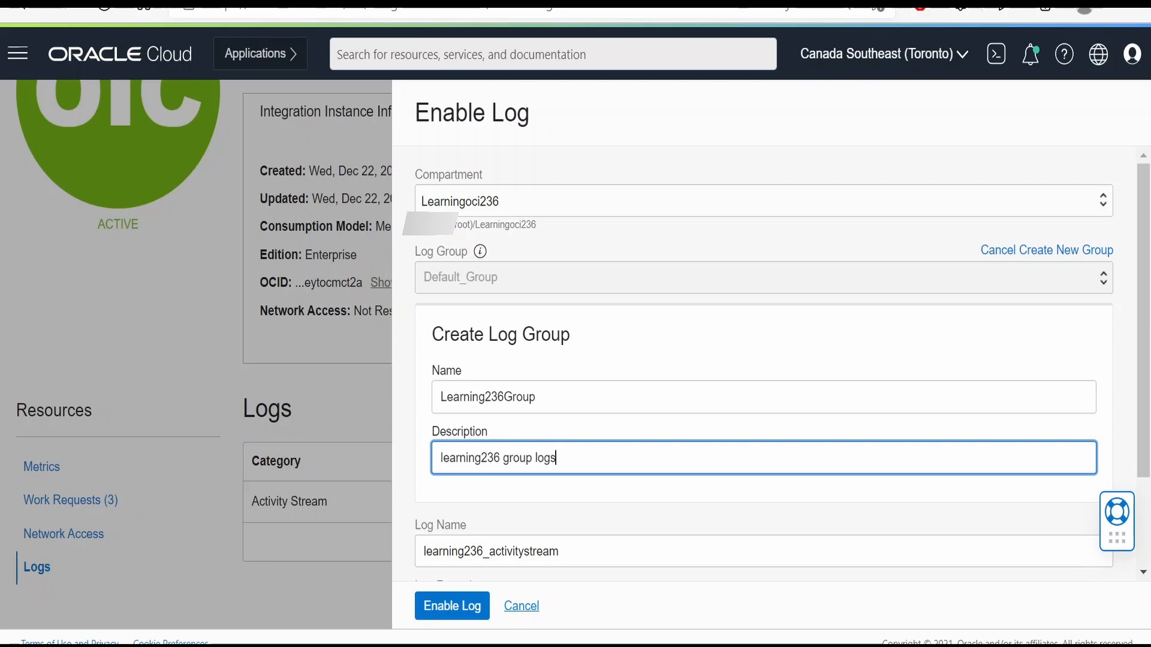
Step: Keep the log retention at 1 month (default), turn on legacy archival logs, and enable the log
scroll(444, 455, down, 2)
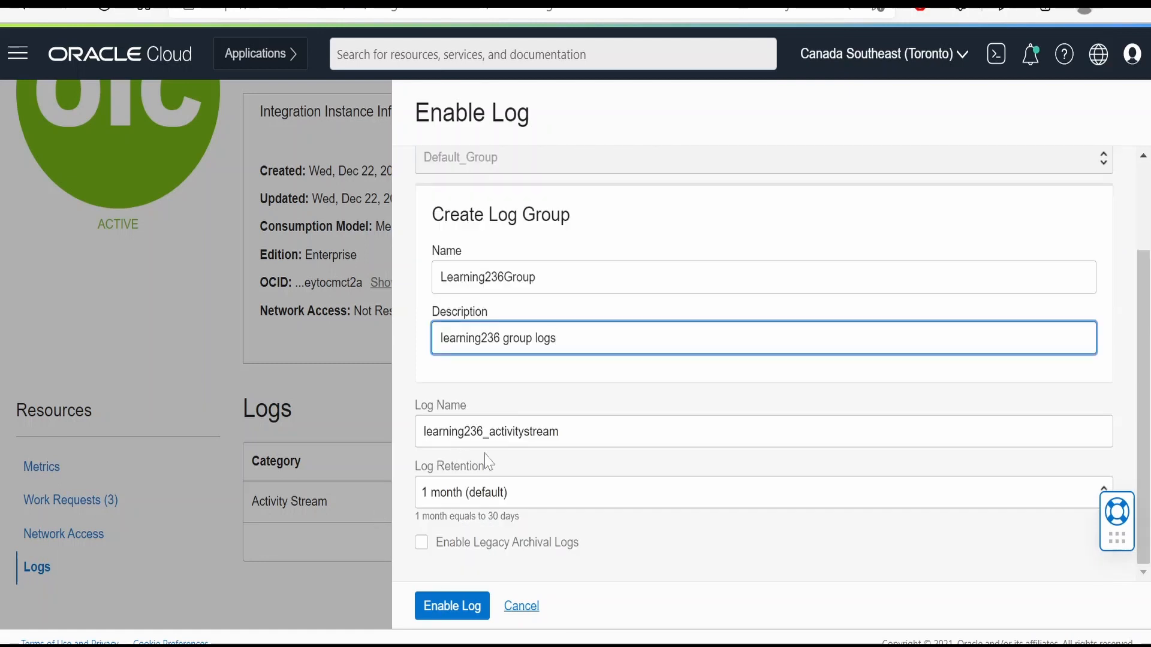
click(483, 497)
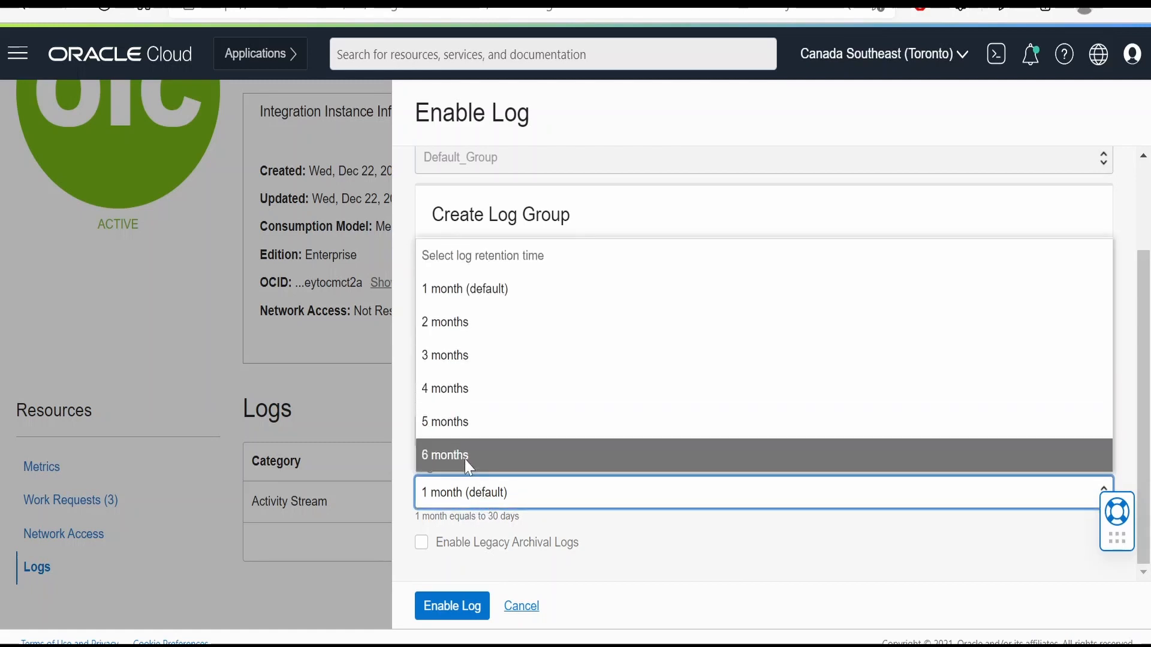
click(514, 516)
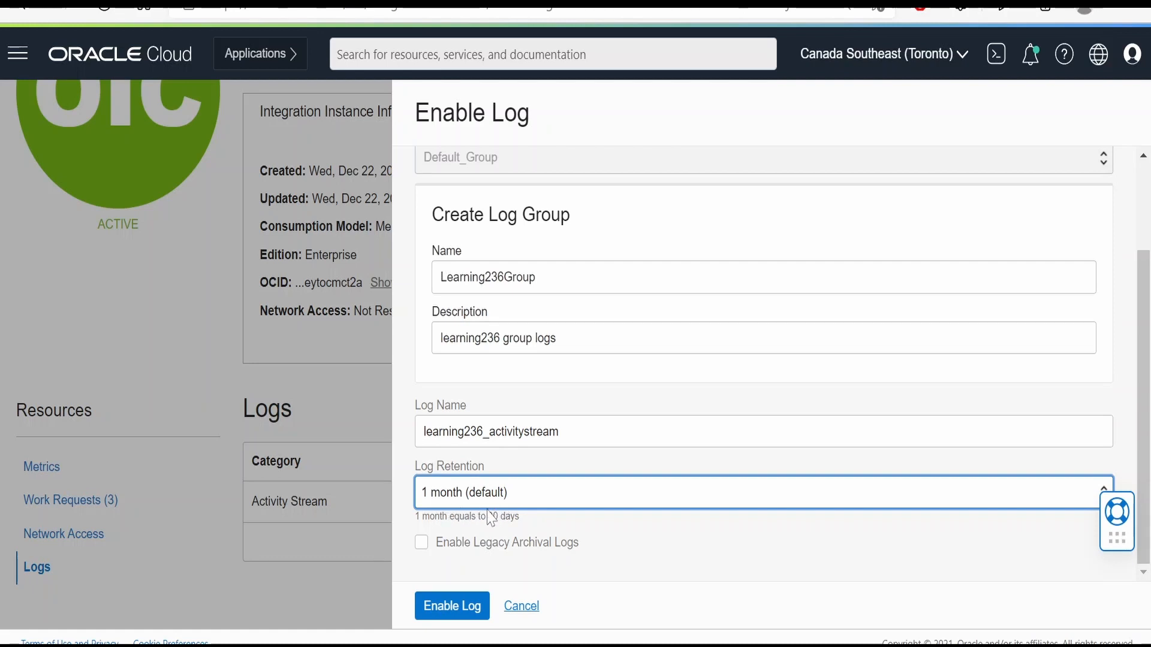
click(422, 546)
click(424, 547)
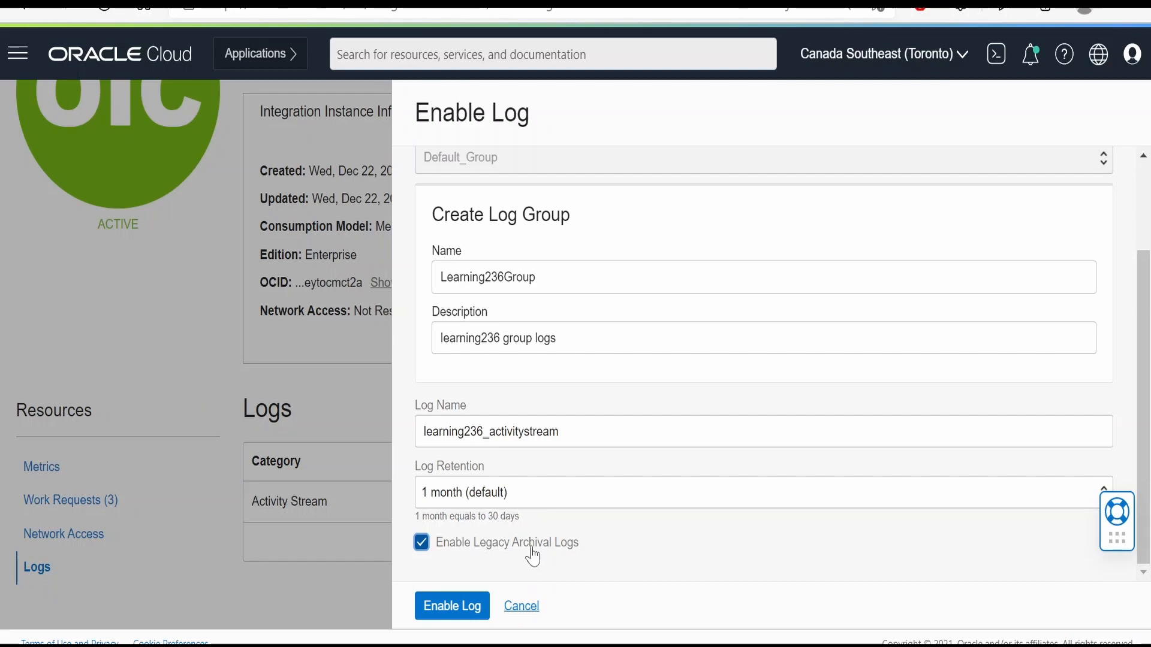
click(458, 611)
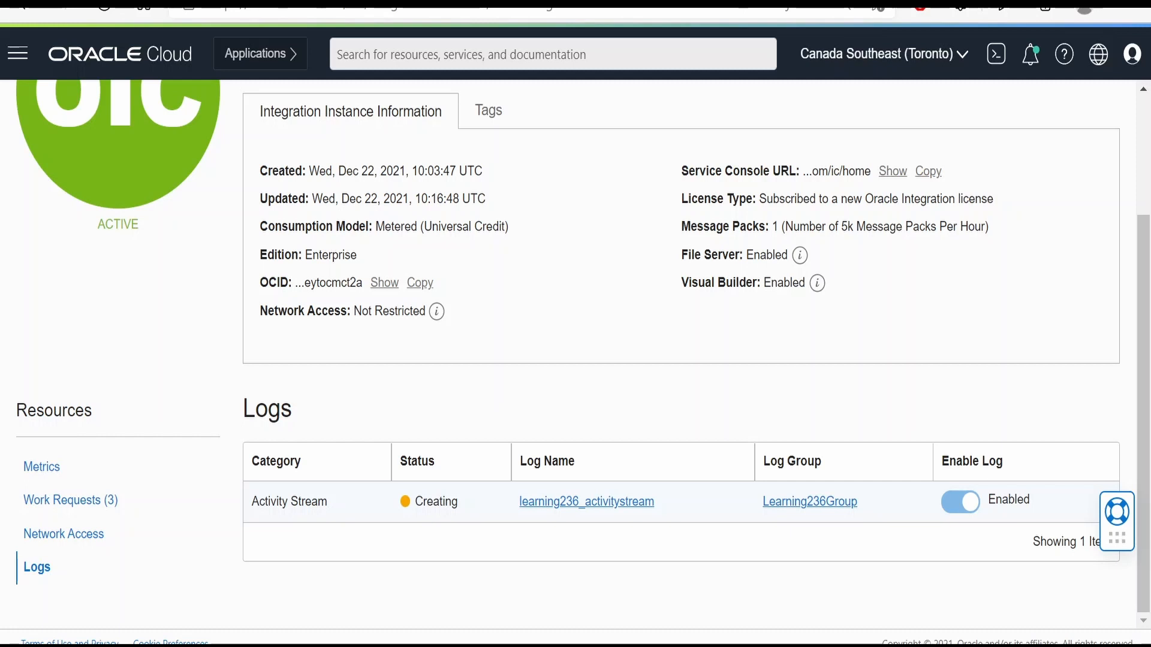
Step: Reload the integration instance details and check the status of the Activity Stream log
click(104, 7)
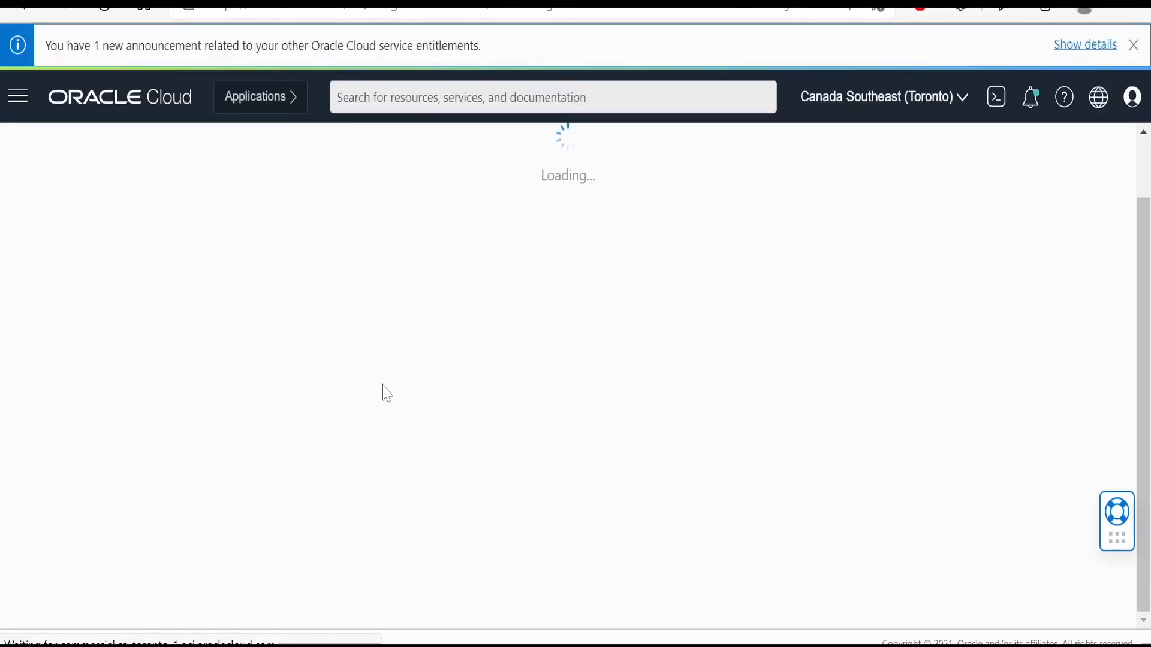
scroll(876, 192, down, 1)
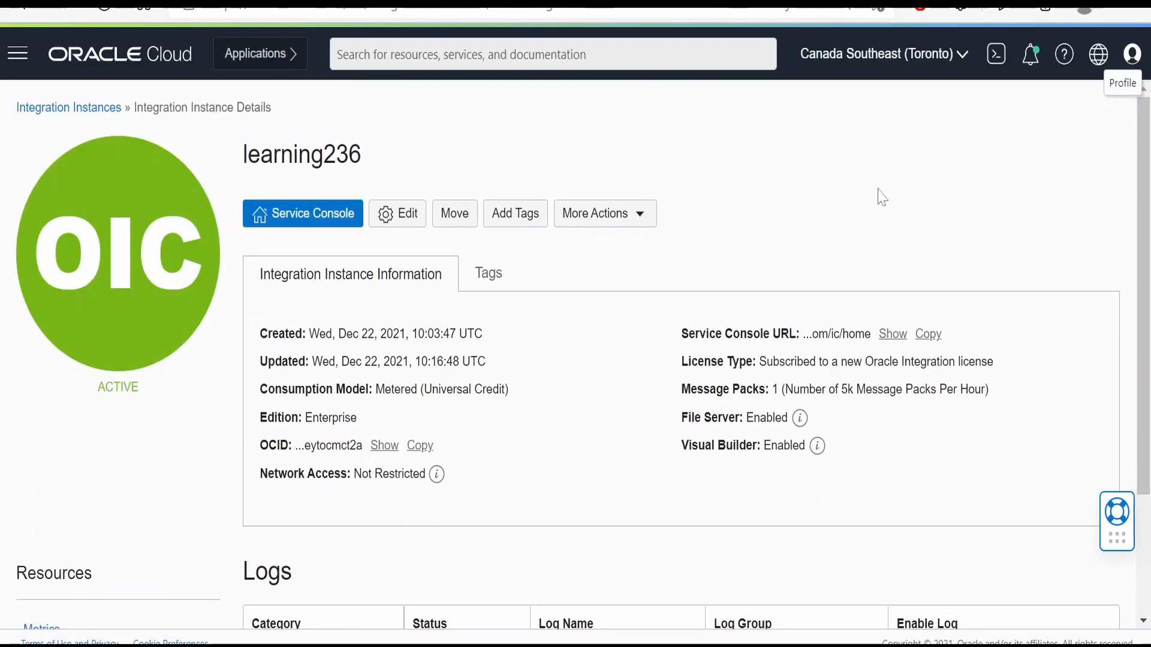
scroll(512, 384, down, 3)
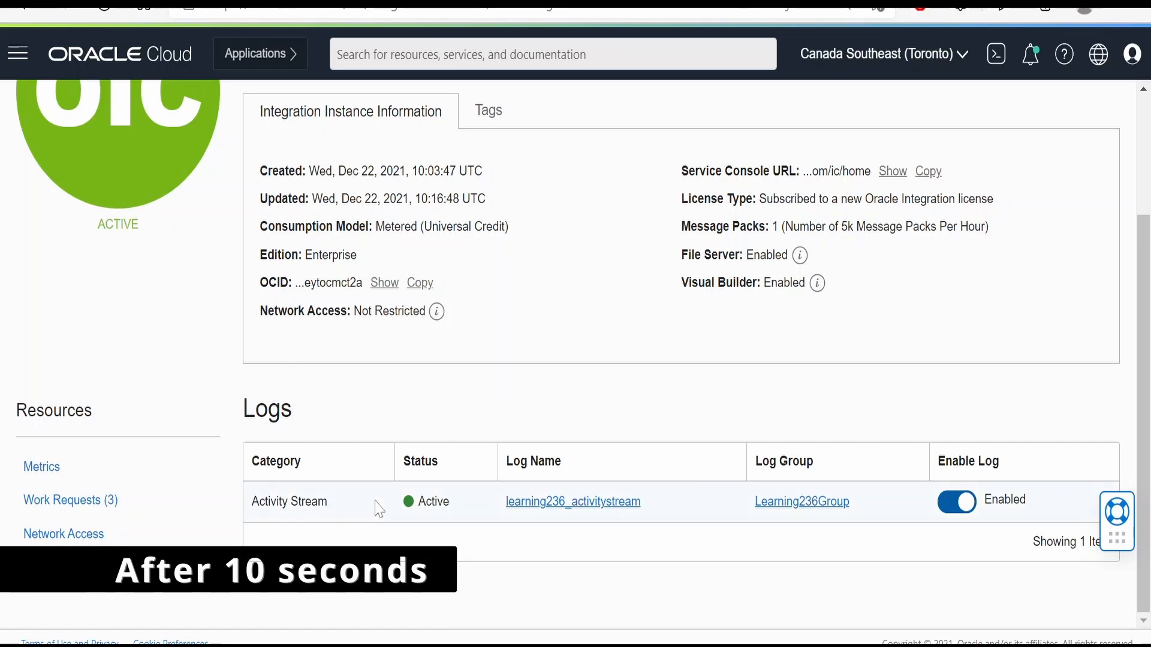
Step: Open the Learning236Group log group and go to the learning236_activitystream log listed in it
click(807, 505)
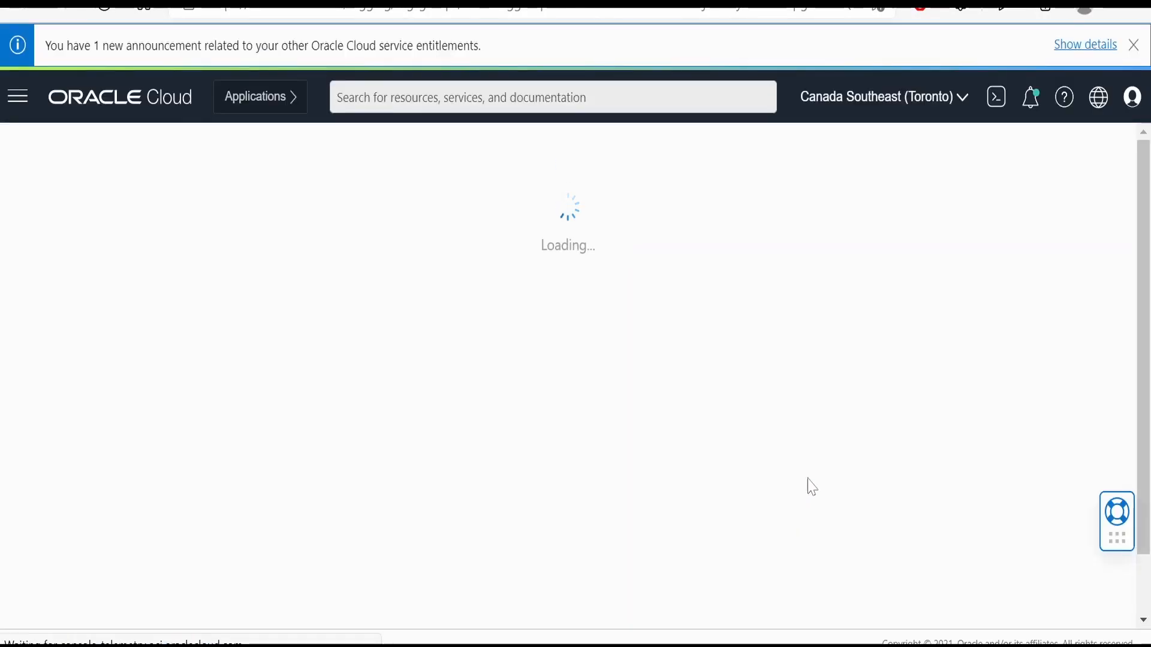
scroll(1120, 552, down, 2)
click(34, 547)
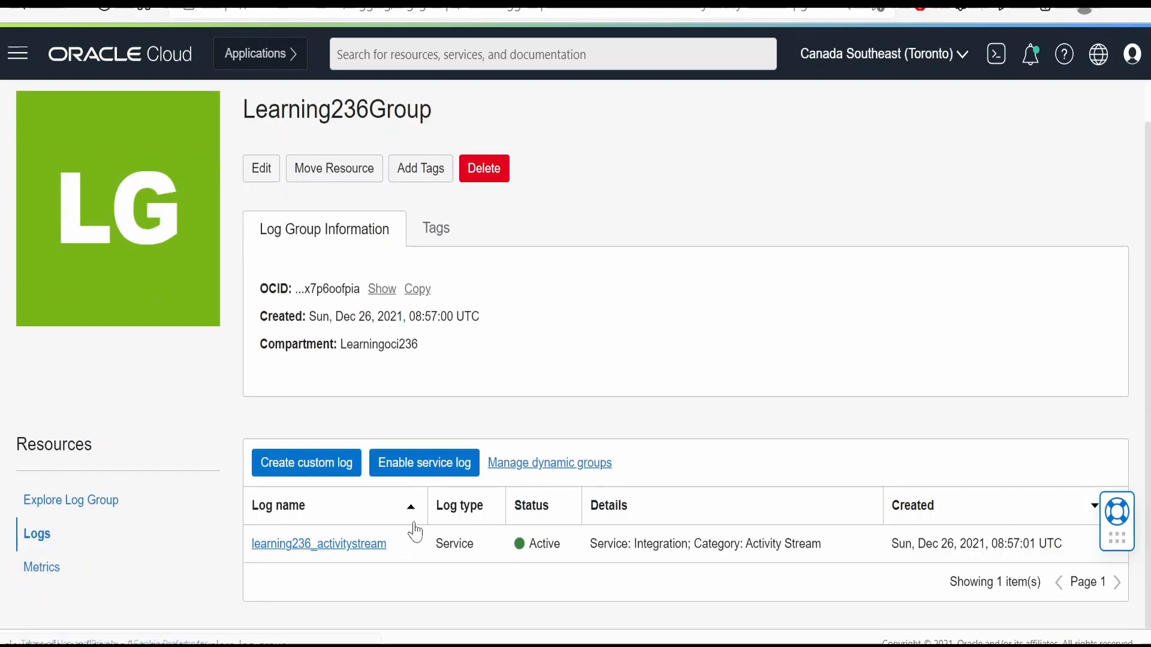
click(329, 548)
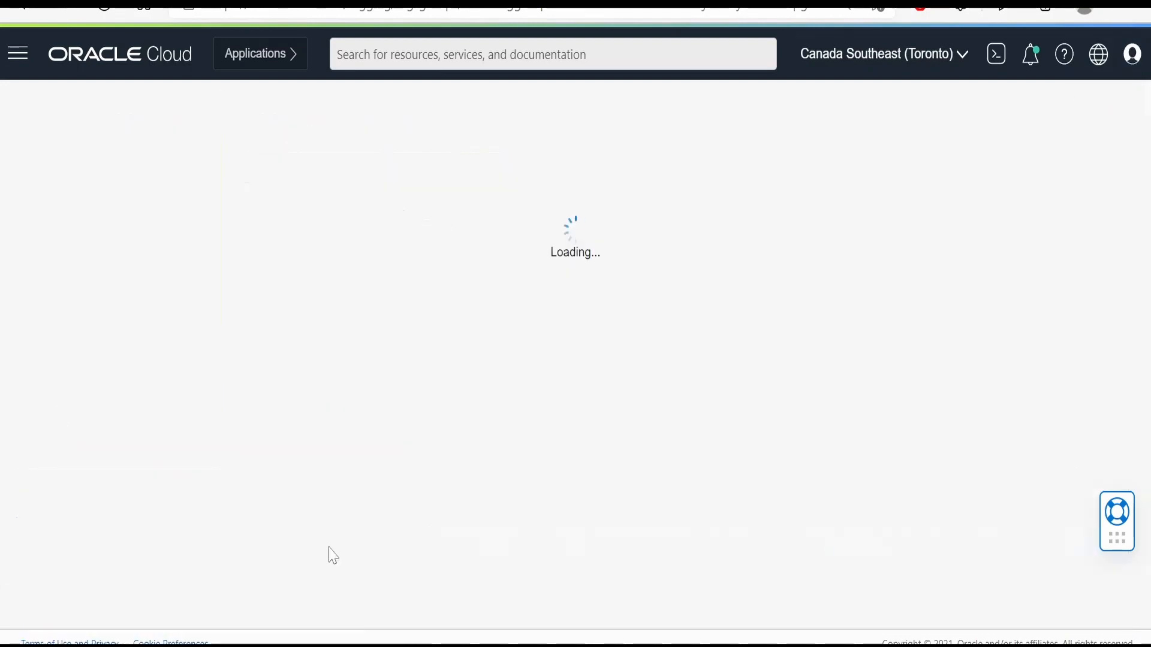
Step: Return to the integration instance, open its learning236_activitystream log, and examine the log information and Explore Log data
click(474, 2)
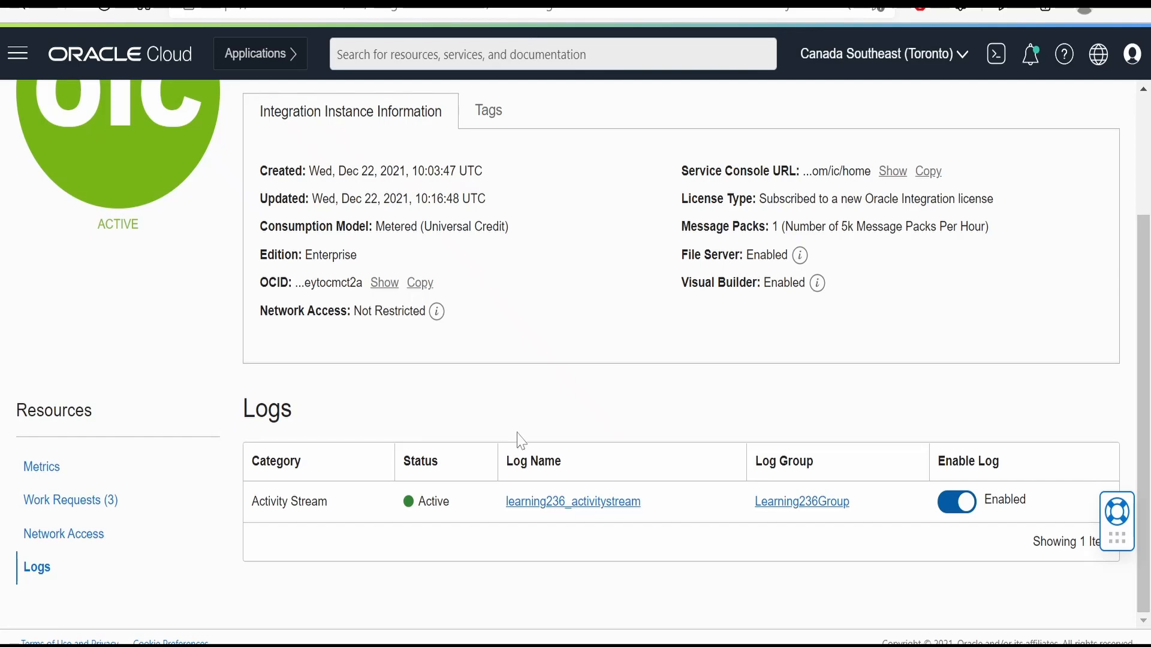
click(561, 509)
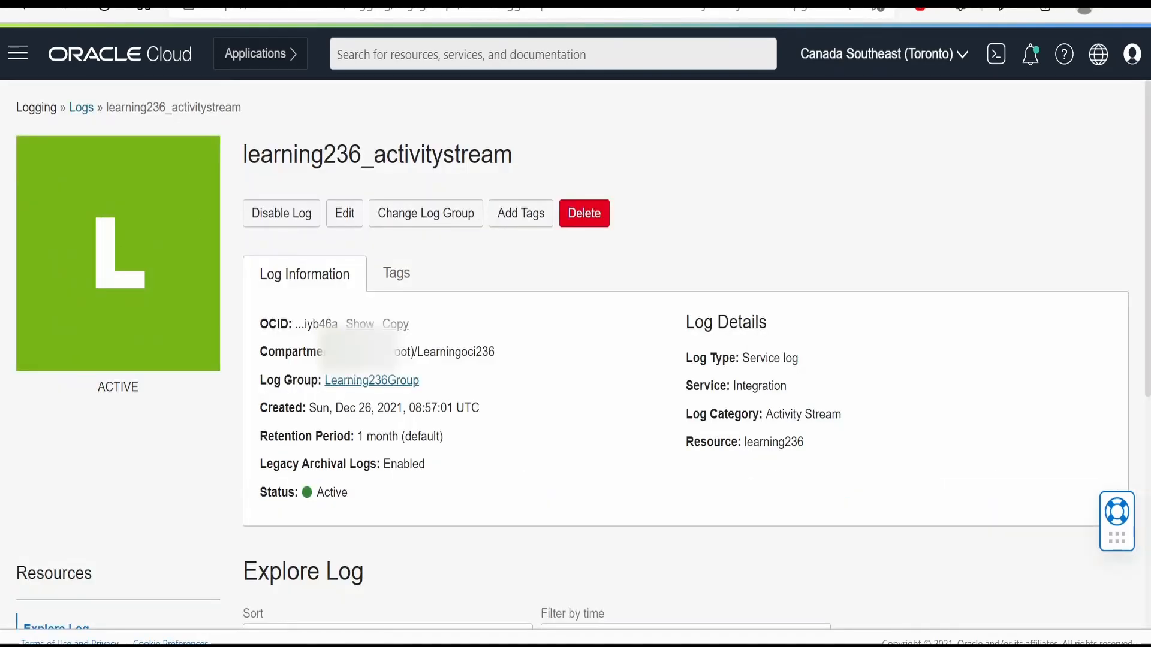
scroll(387, 410, down, 4)
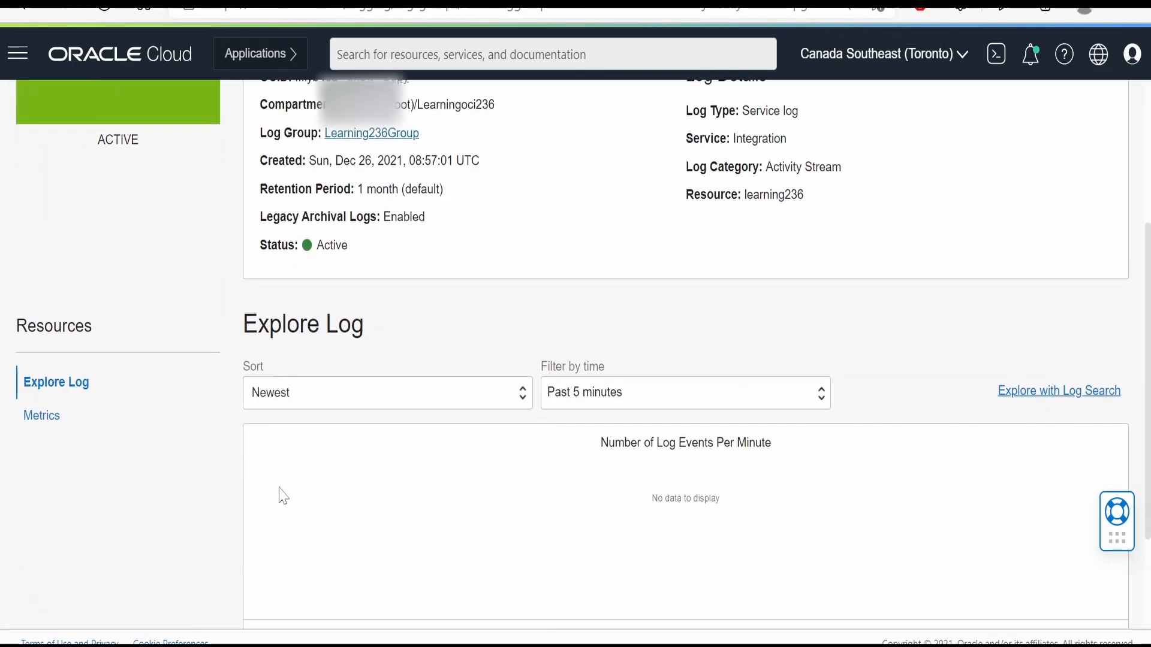
scroll(278, 491, up, 4)
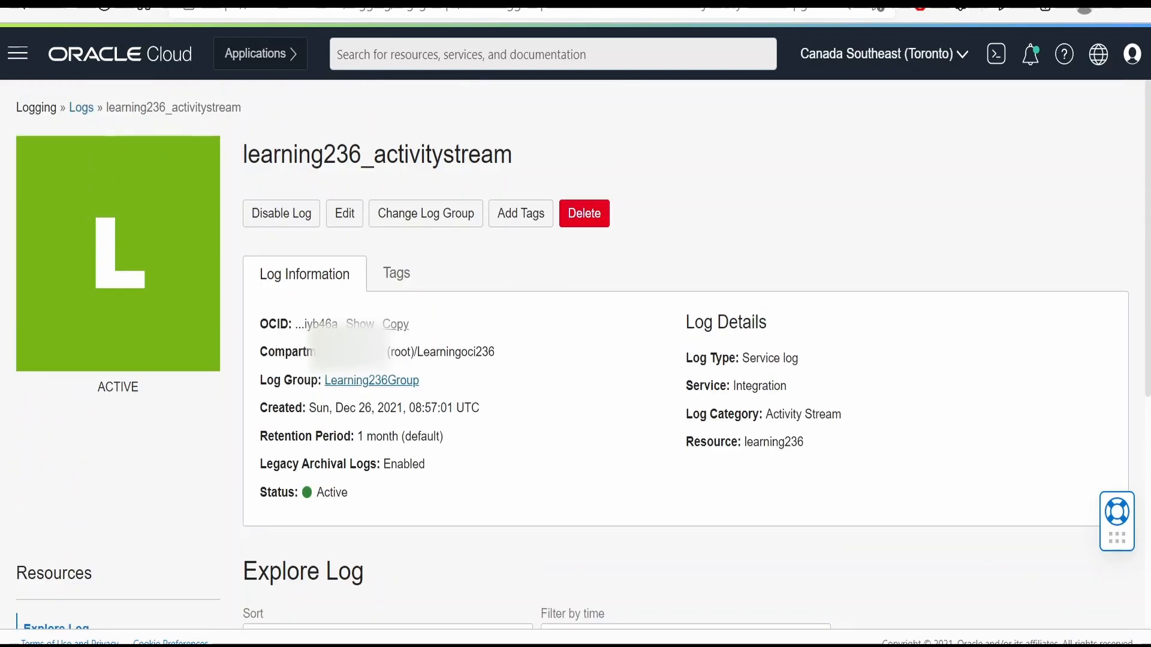
scroll(747, 321, down, 7)
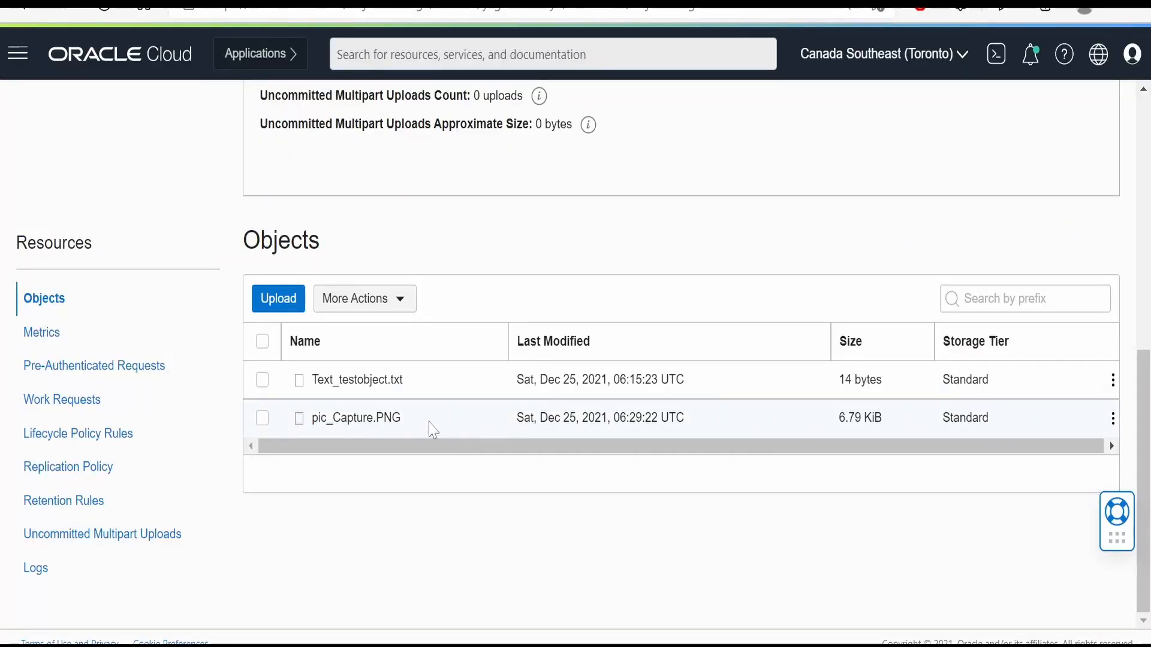
Step: Set Objectname in the test request body to pic_Capture.PNG, copied from the bucket's object list, and SFTPfilename to Capture.PNG
drag(401, 418, 312, 433)
key(ctrl+c)
click(600, 1)
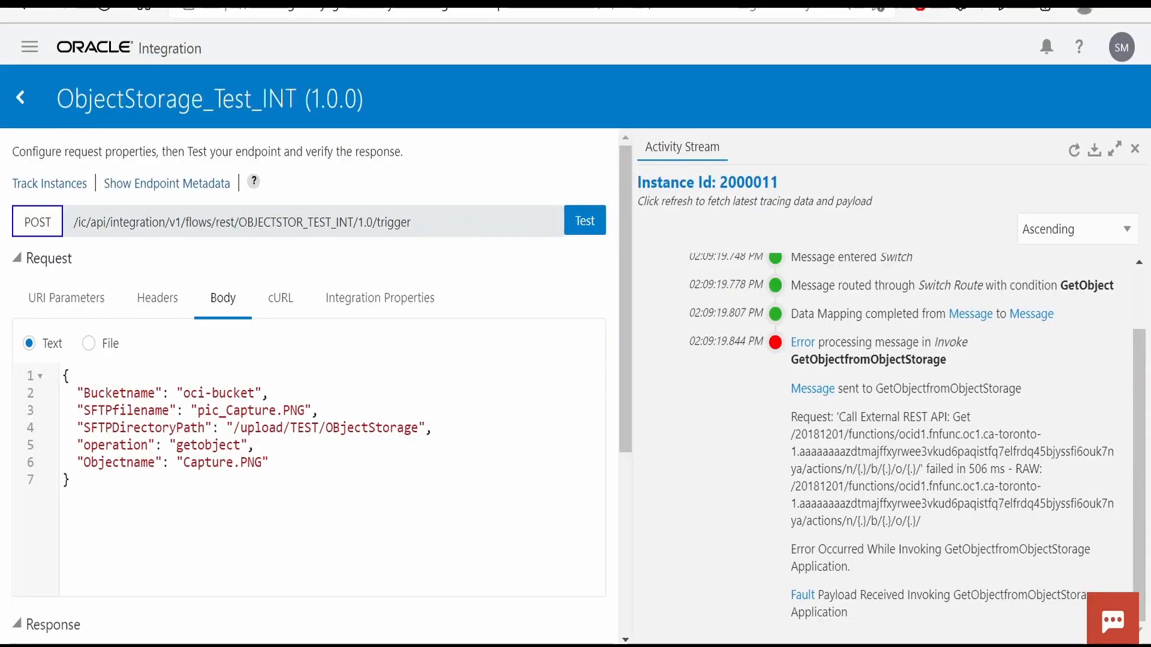
drag(262, 462, 183, 463)
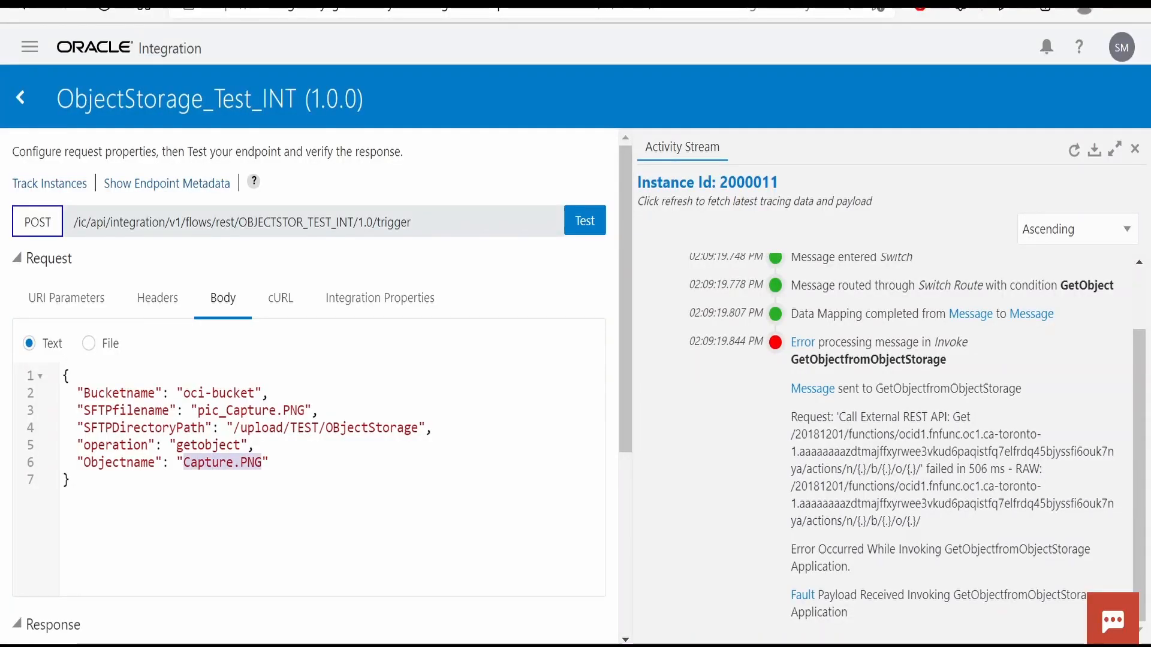
key(ctrl+v)
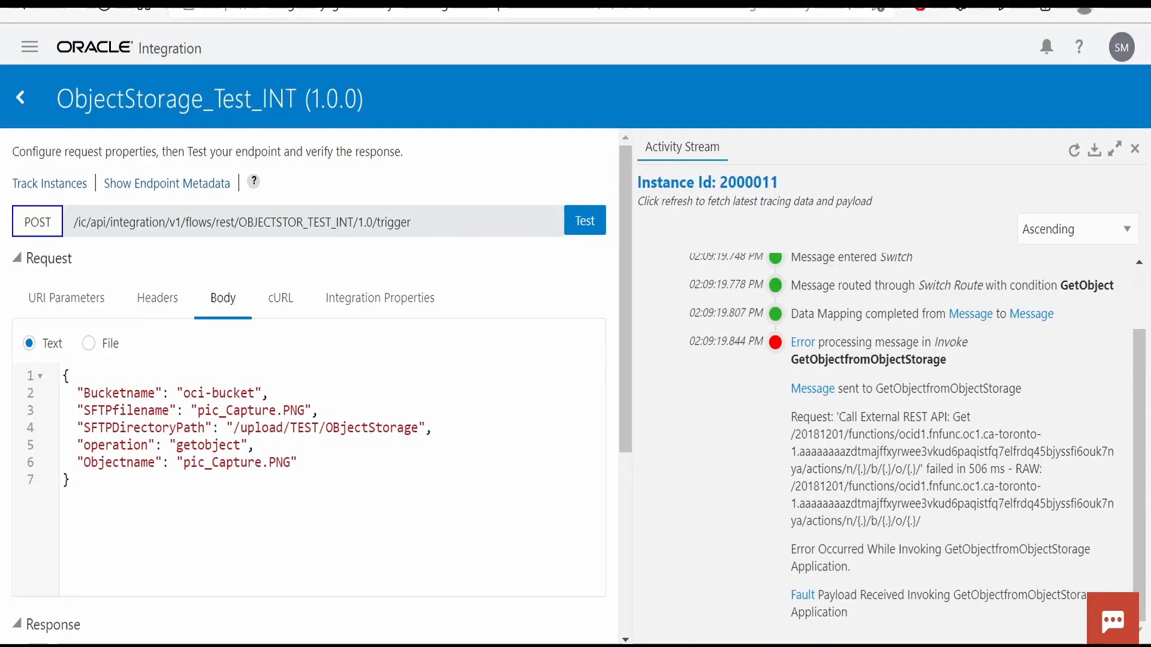
drag(227, 411, 197, 411)
key(BackSpace)
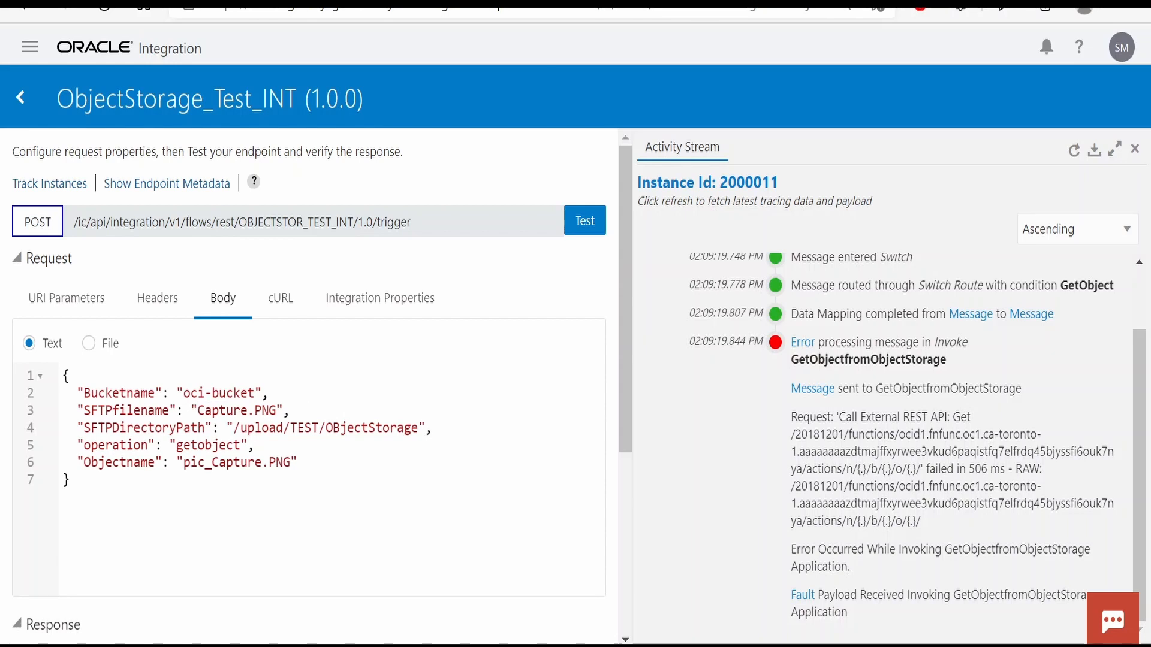
Step: Run the ObjectStorage_Test_INT test with the corrected request body and review the response
click(591, 226)
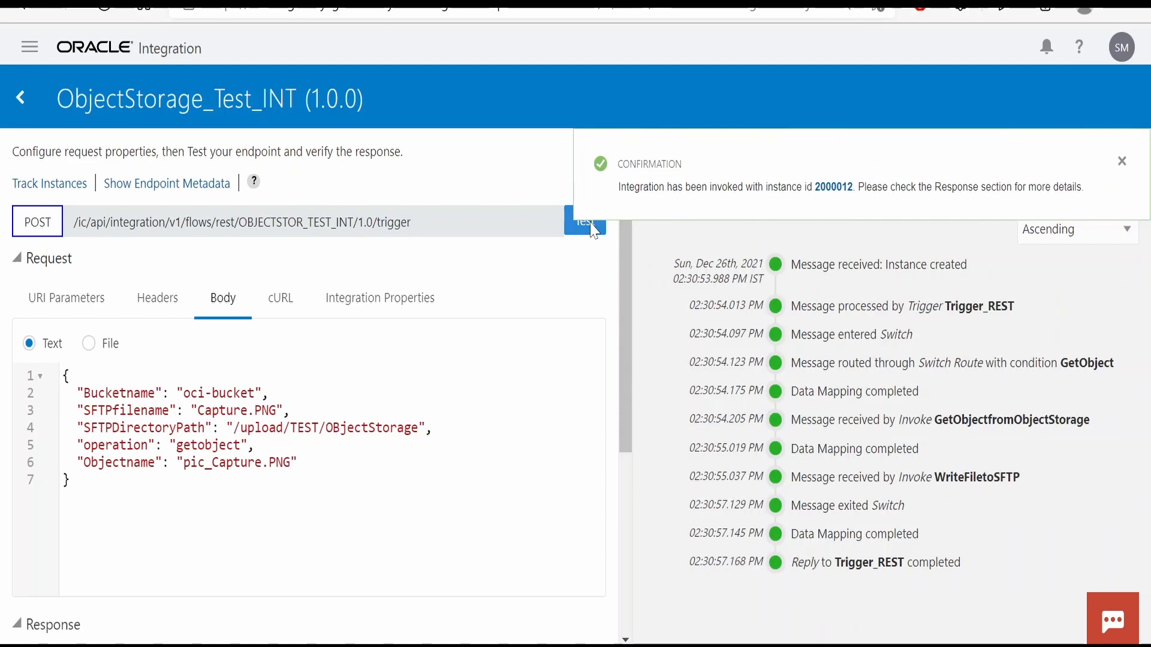
click(1122, 160)
scroll(383, 467, down, 5)
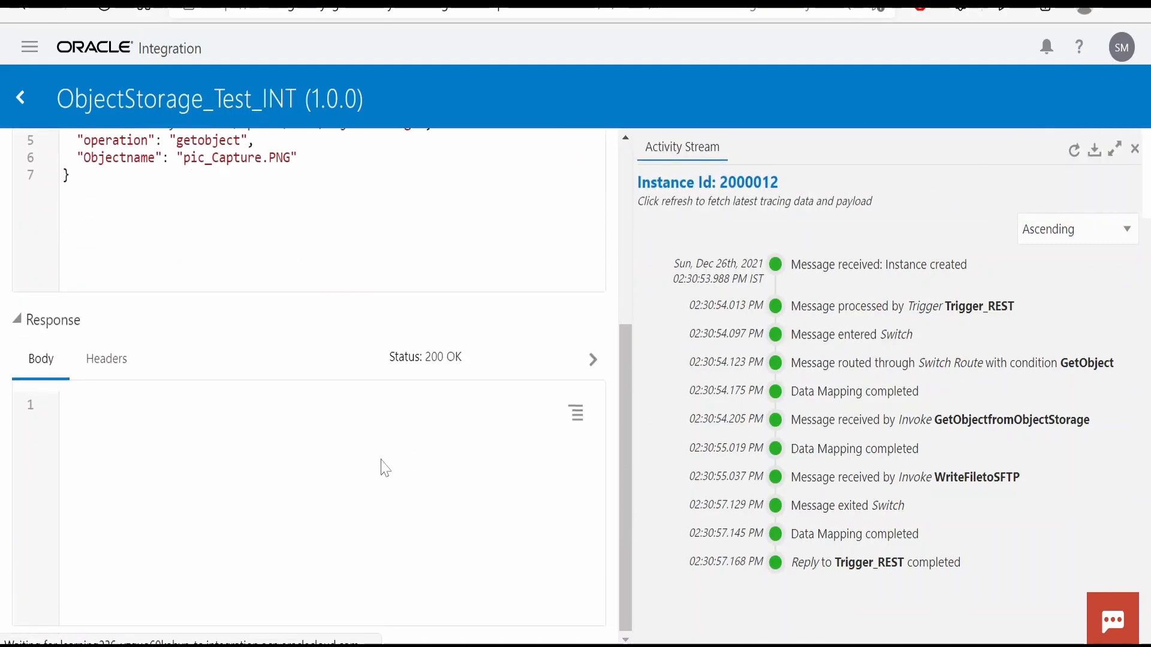
scroll(309, 360, up, 5)
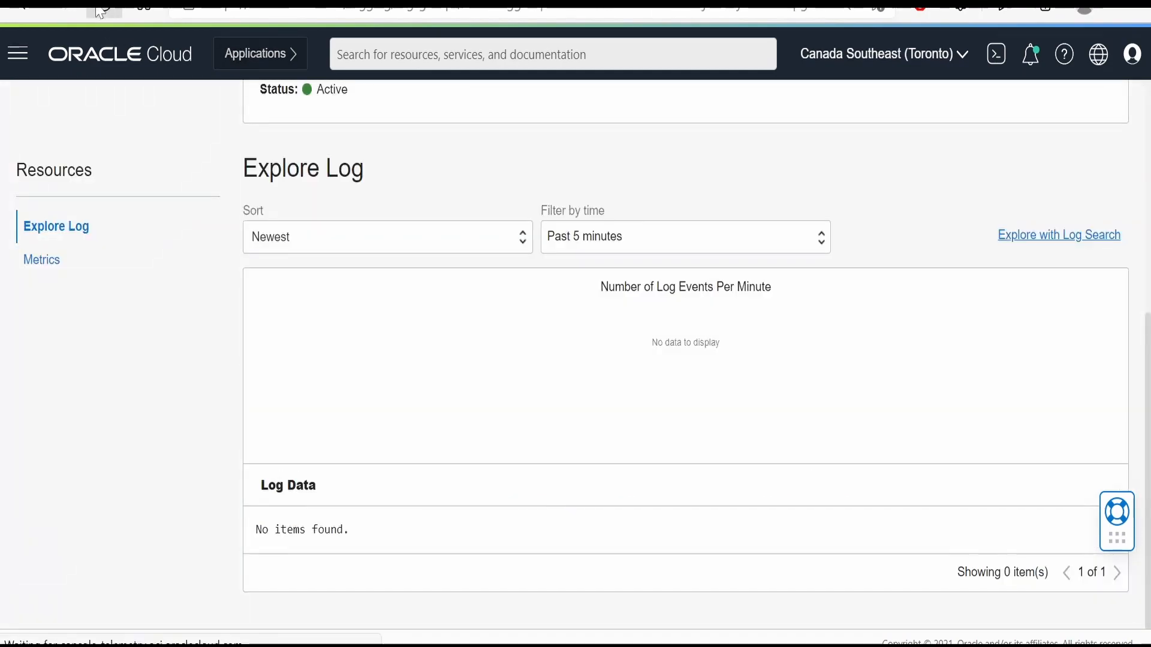
Step: Reload the learning236_activitystream log and look through its log data entries through to the second page
click(100, 12)
scroll(650, 511, down, 2)
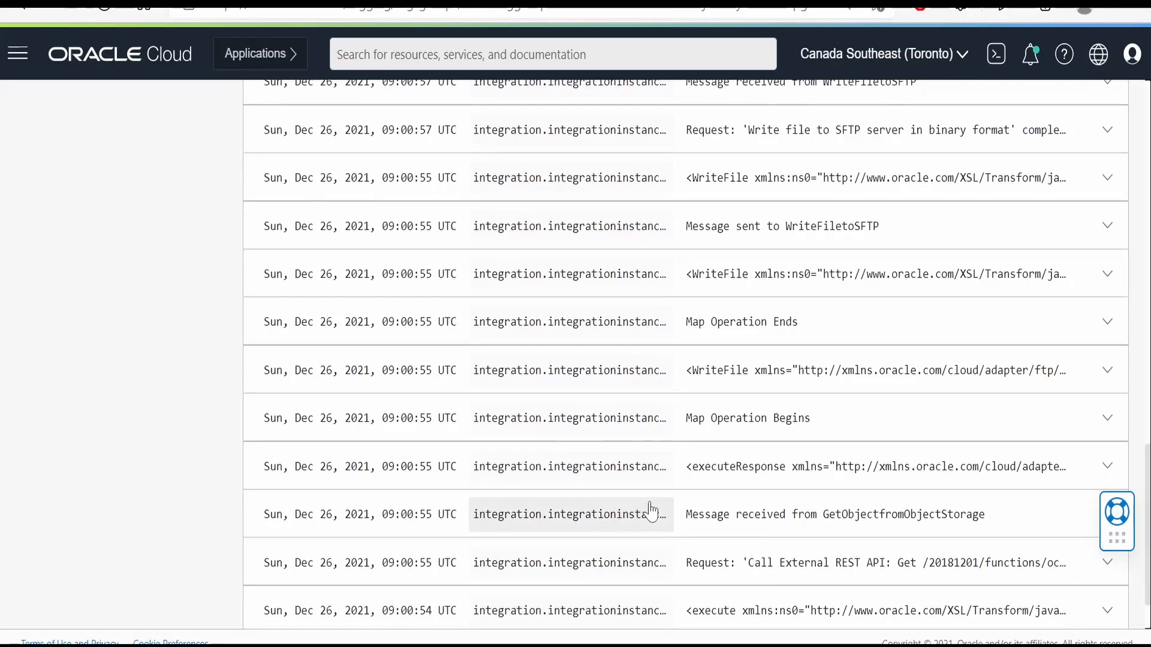
scroll(651, 512, up, 5)
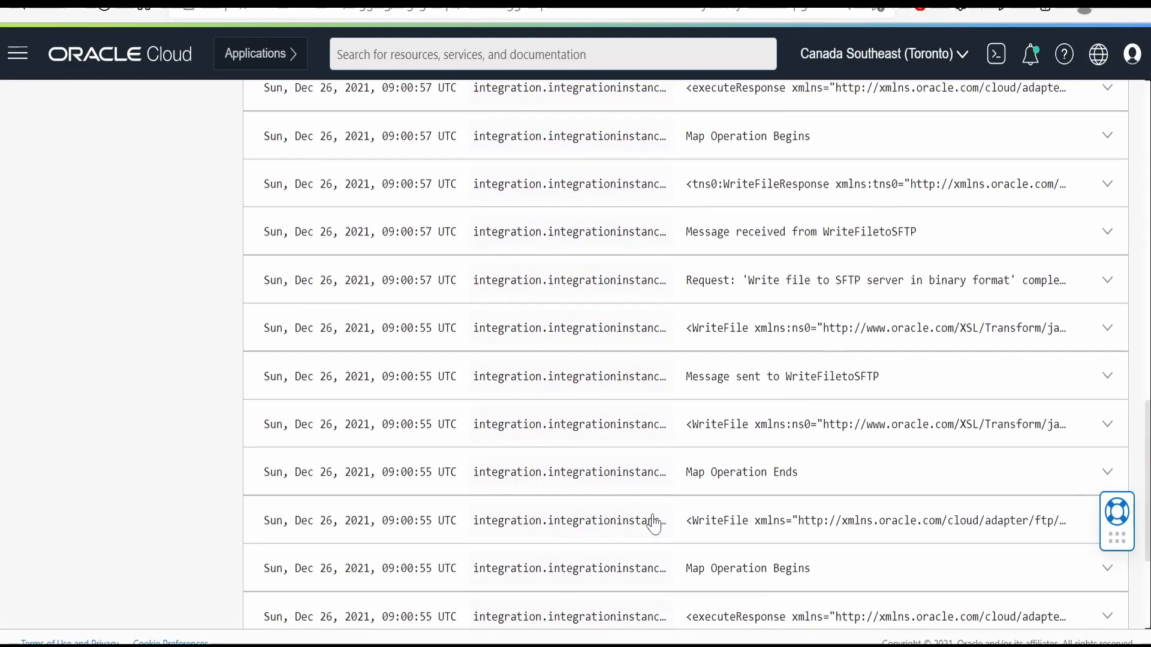
scroll(652, 524, down, 5)
click(1117, 573)
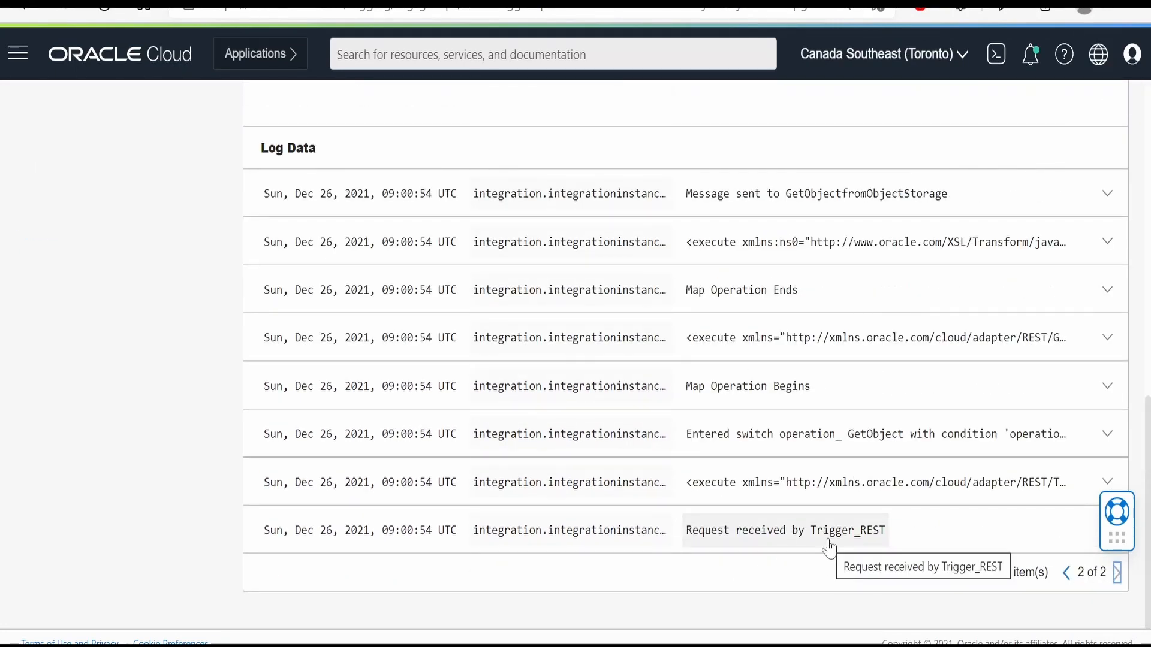
Step: Expand the Map Operation Ends entry in the log data, examine its JSON details, and collapse it again
scroll(829, 546, up, 1)
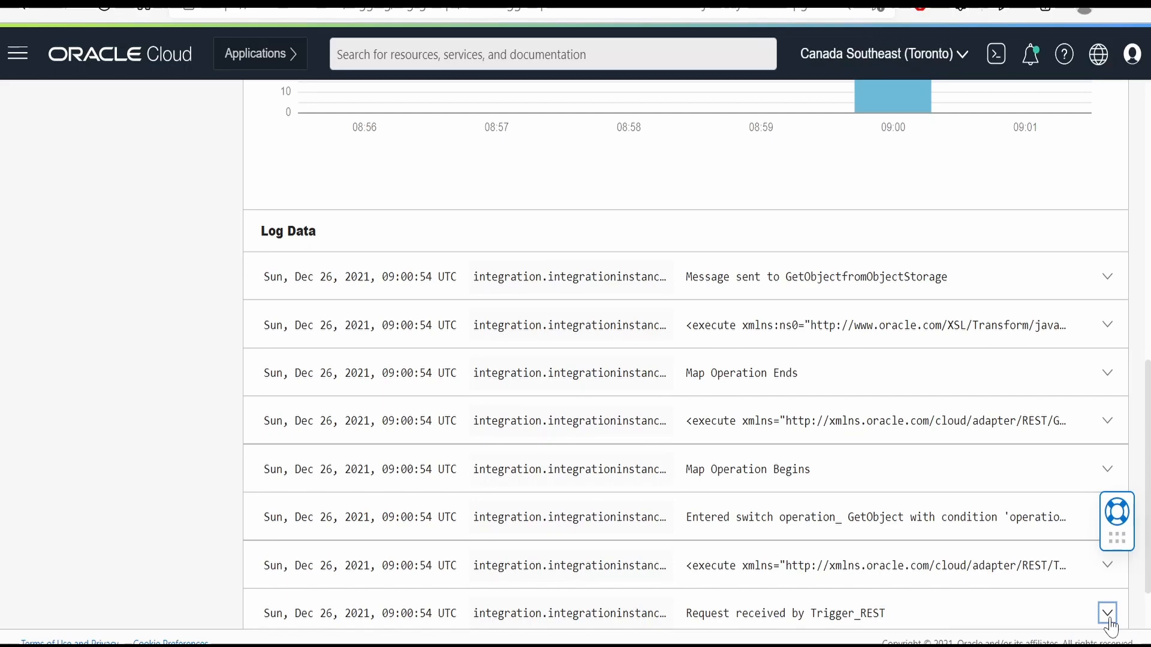
click(1107, 375)
scroll(432, 422, down, 2)
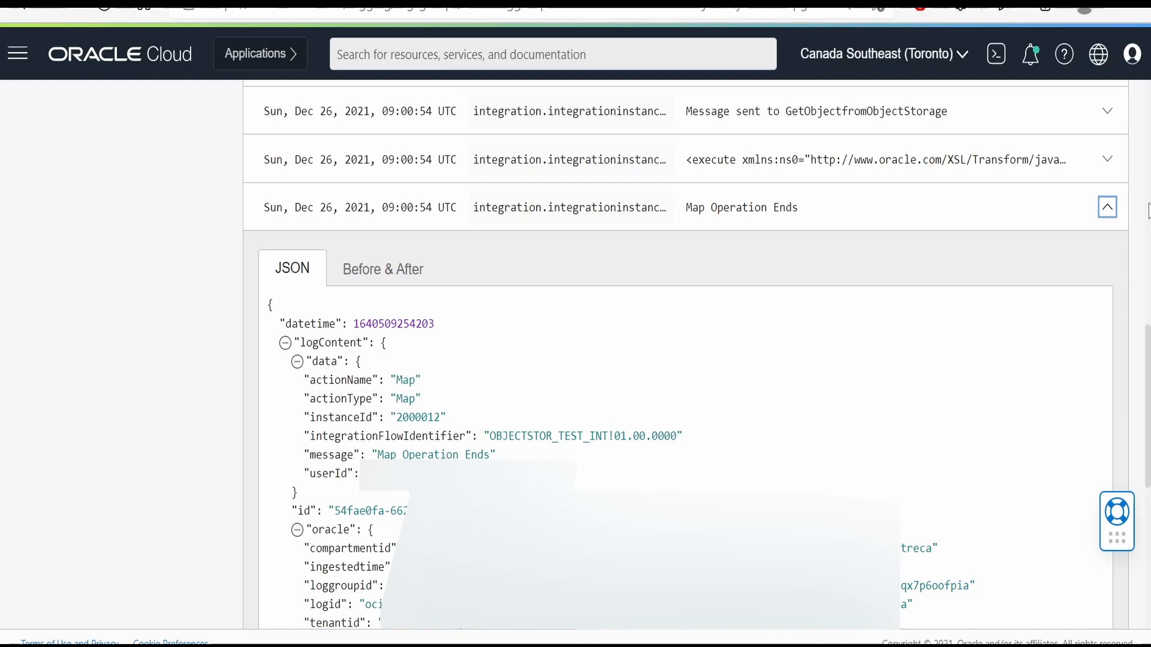
click(1107, 207)
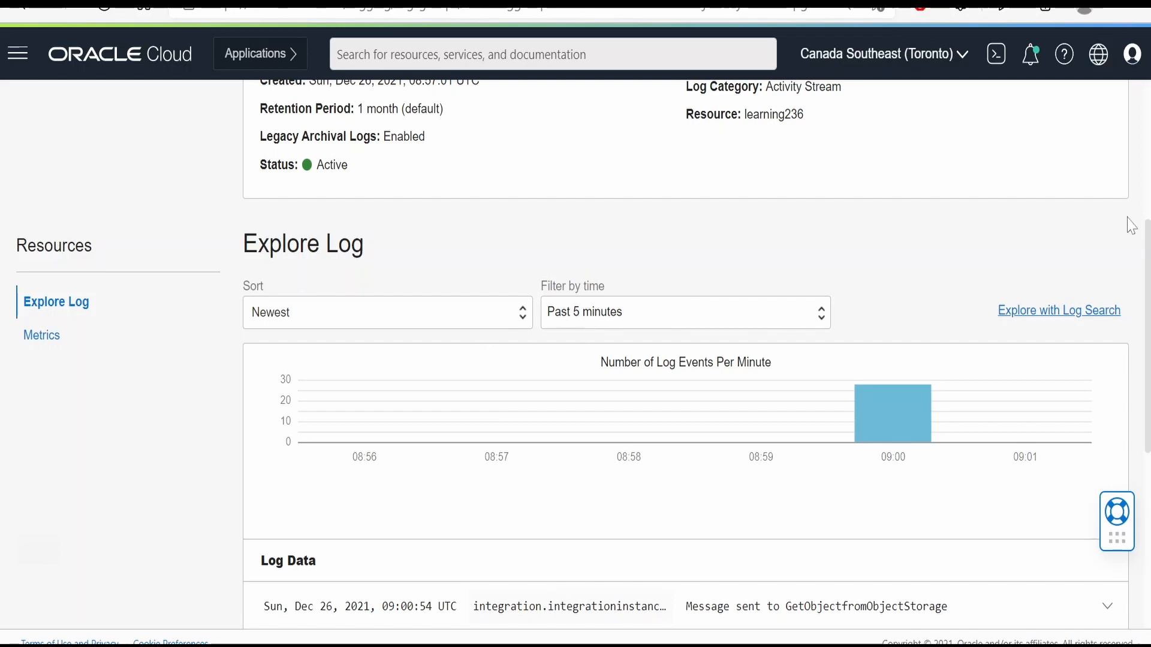
Step: Open the activity stream log in Log Search and add the custom filter data.instanceId = 2000012
click(1079, 317)
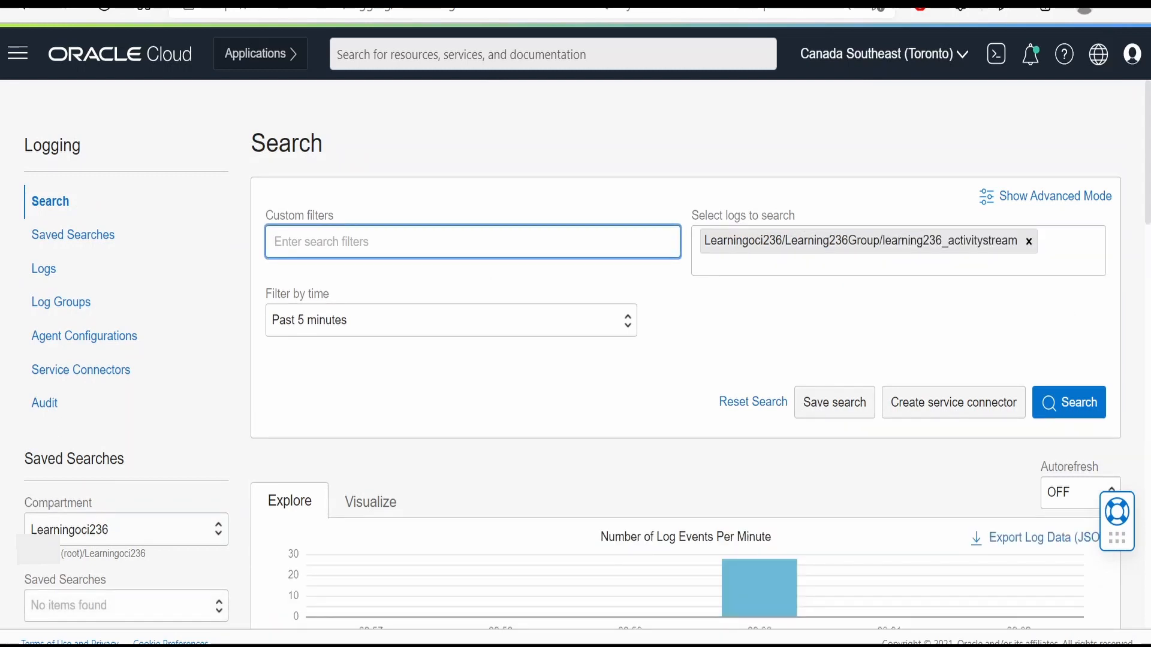
text(data.)
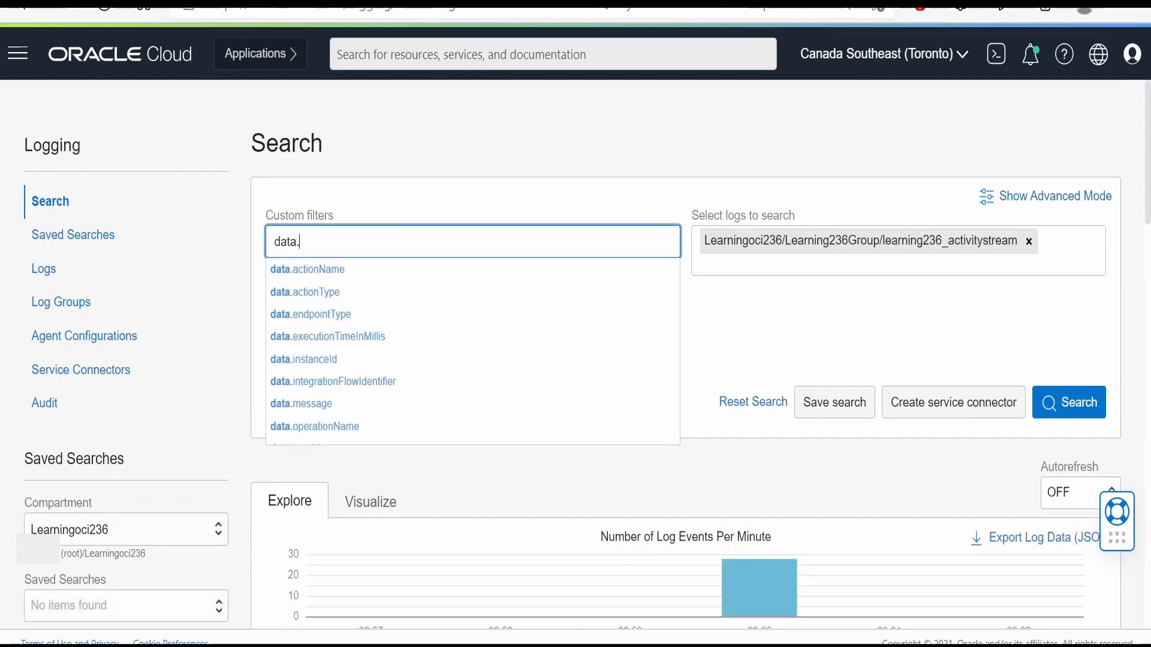
text(in)
click(345, 272)
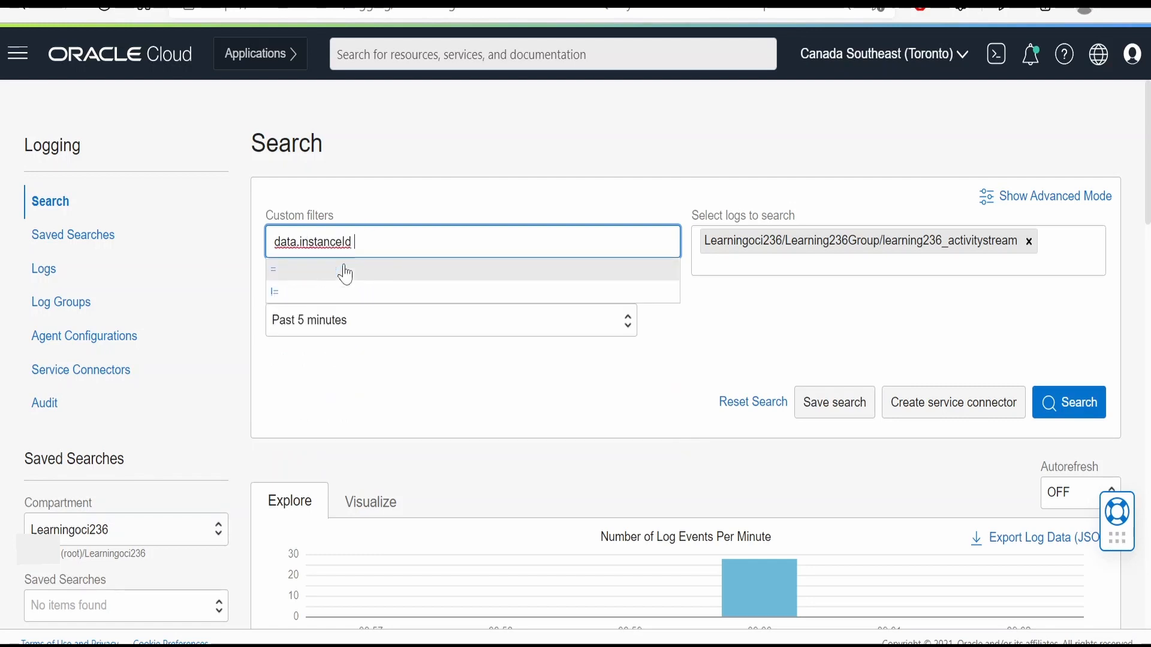
click(345, 273)
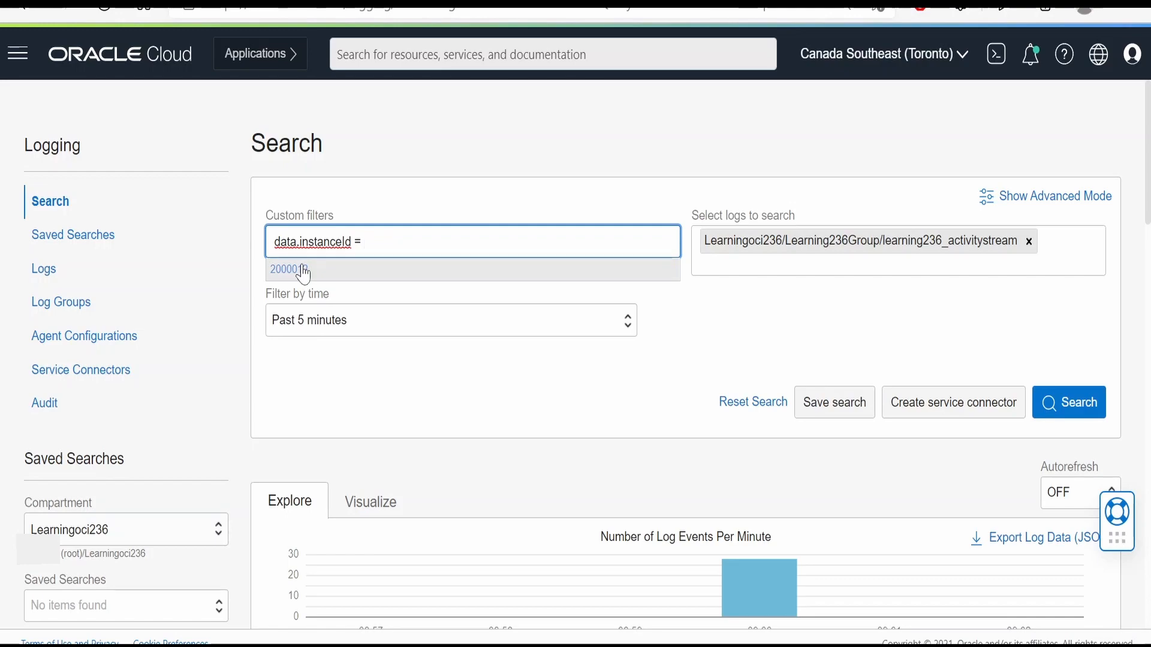
click(303, 271)
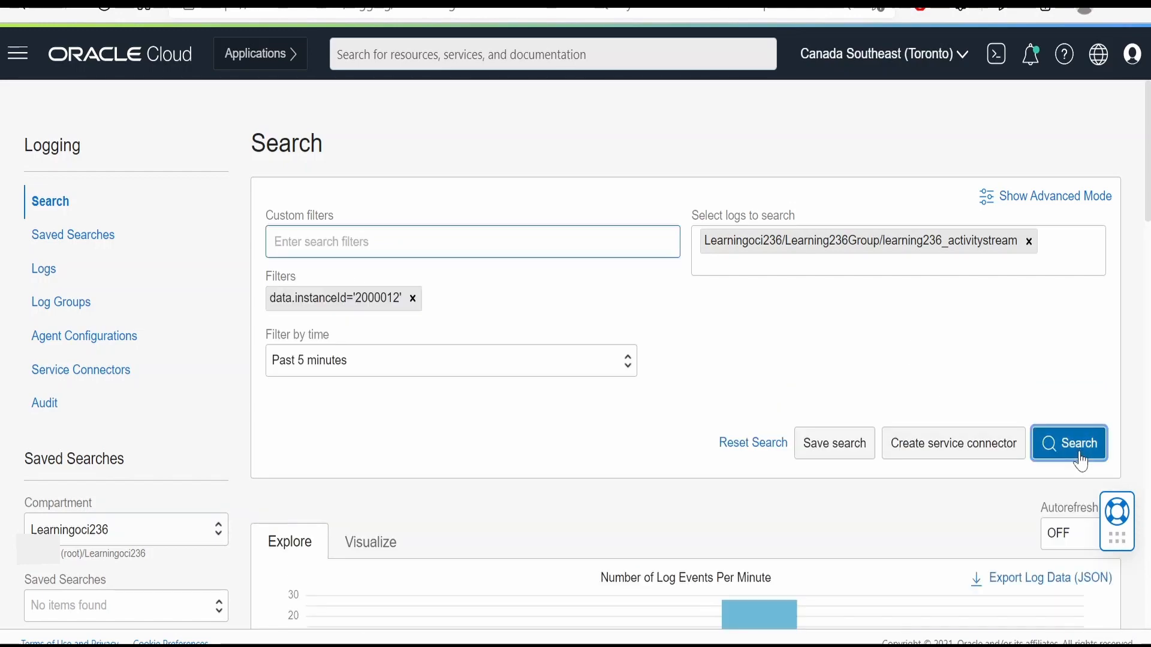
Step: Run the log search with the instance ID filter and look through the returned log events
click(1070, 446)
scroll(651, 435, down, 1)
scroll(651, 434, down, 15)
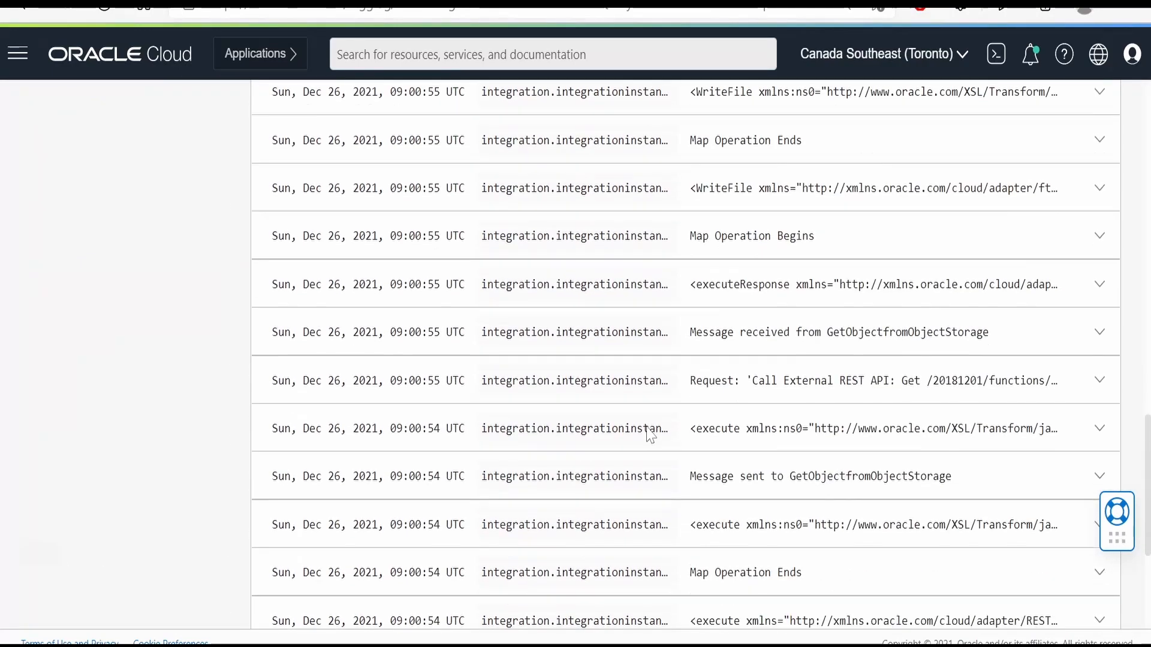
scroll(647, 434, up, 15)
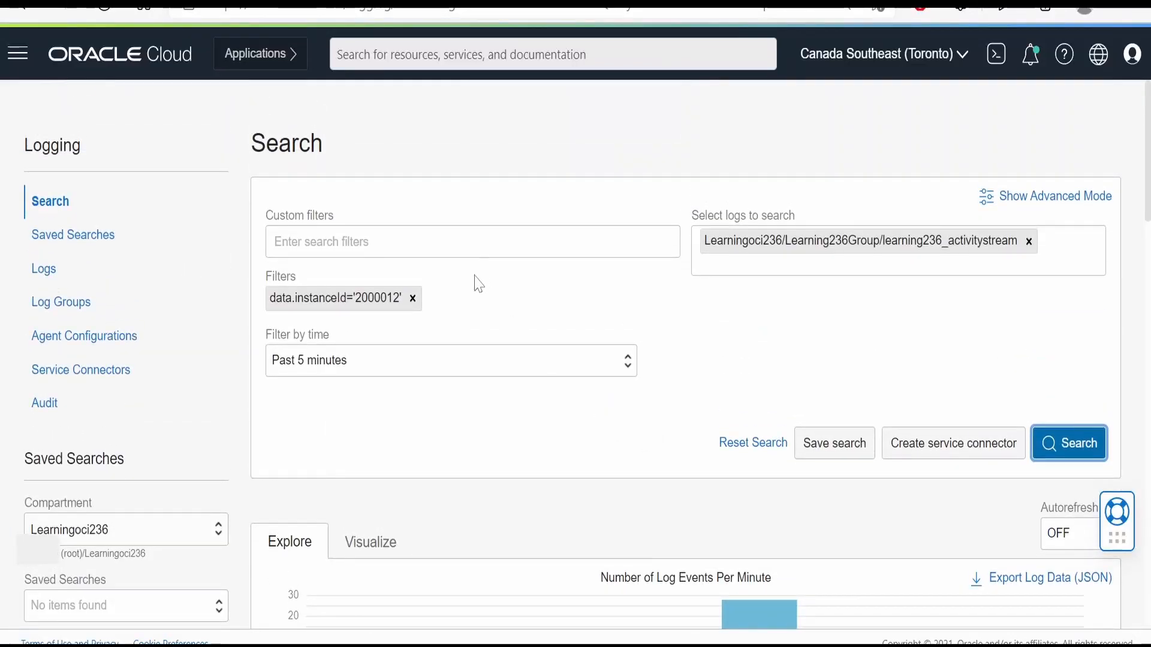
Step: Add a second custom filter setting data.integrationFlowIdentifier equal to the OBJECTSTOR_TEST_INT integration's identifier
click(472, 241)
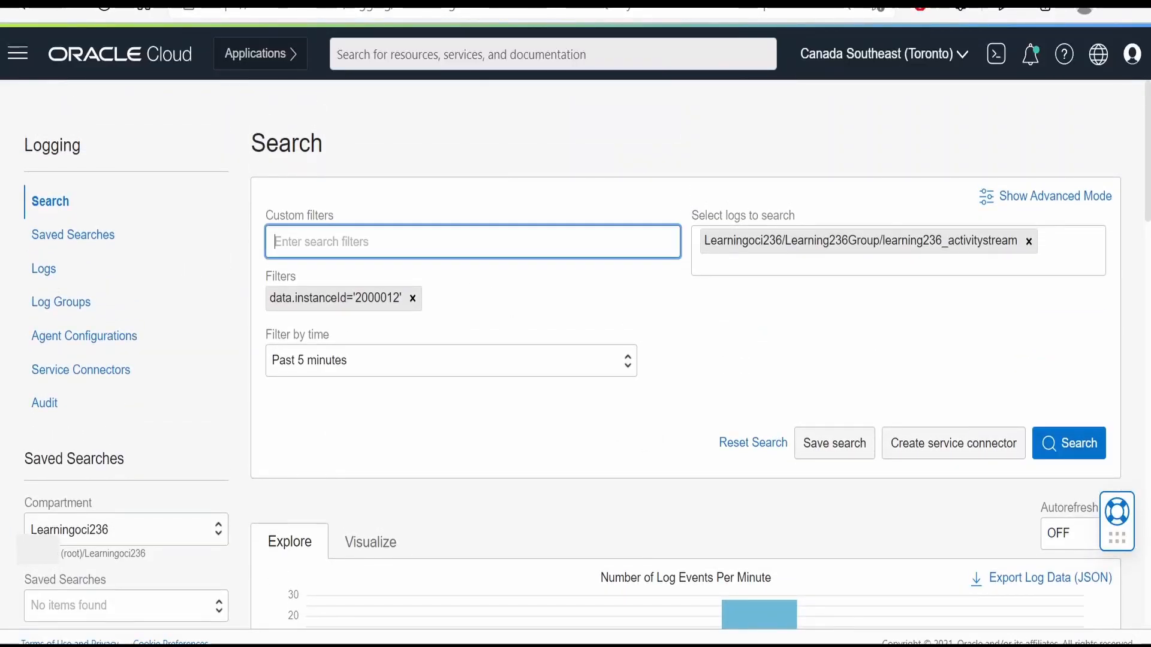
text(data)
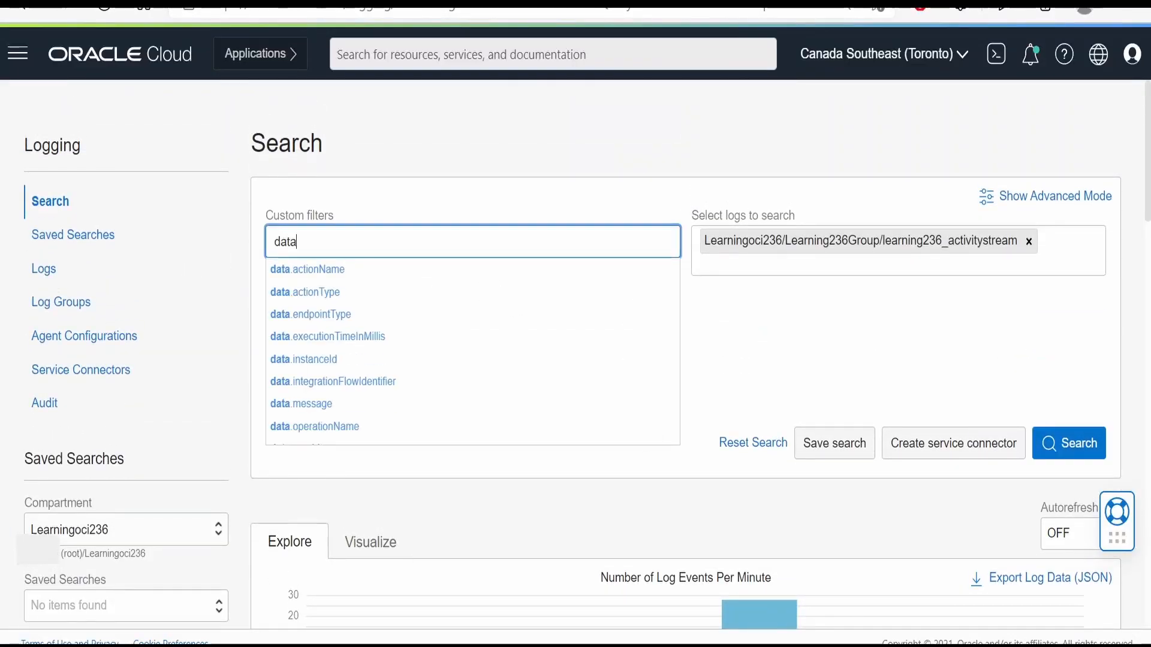
text(.in)
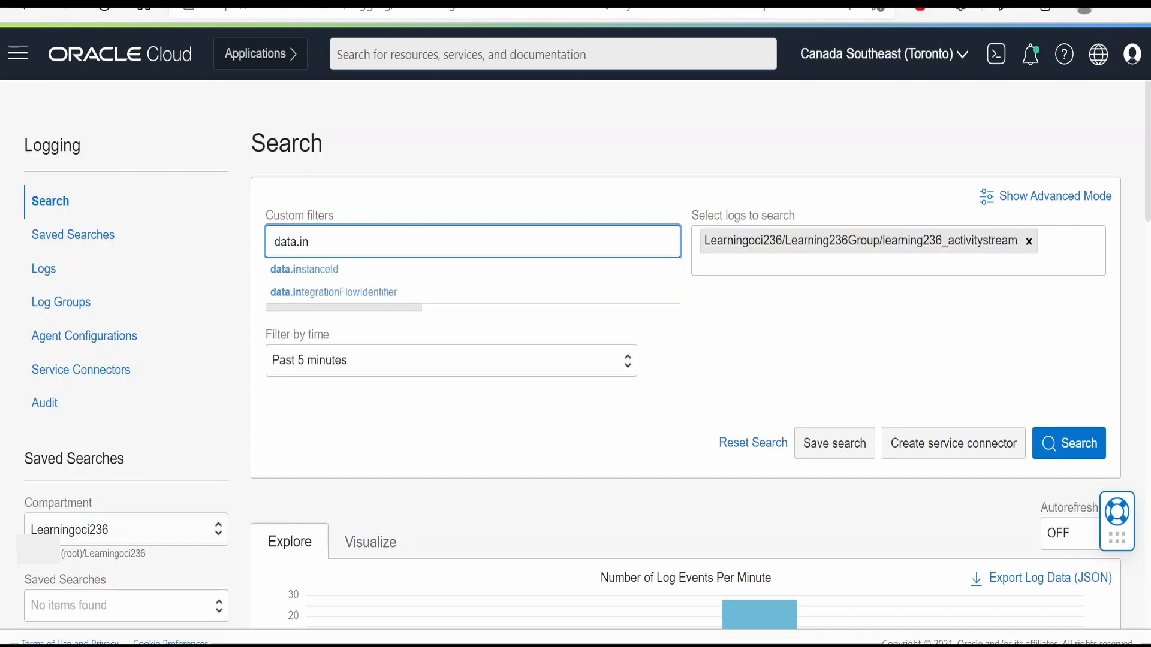
click(414, 294)
text(=)
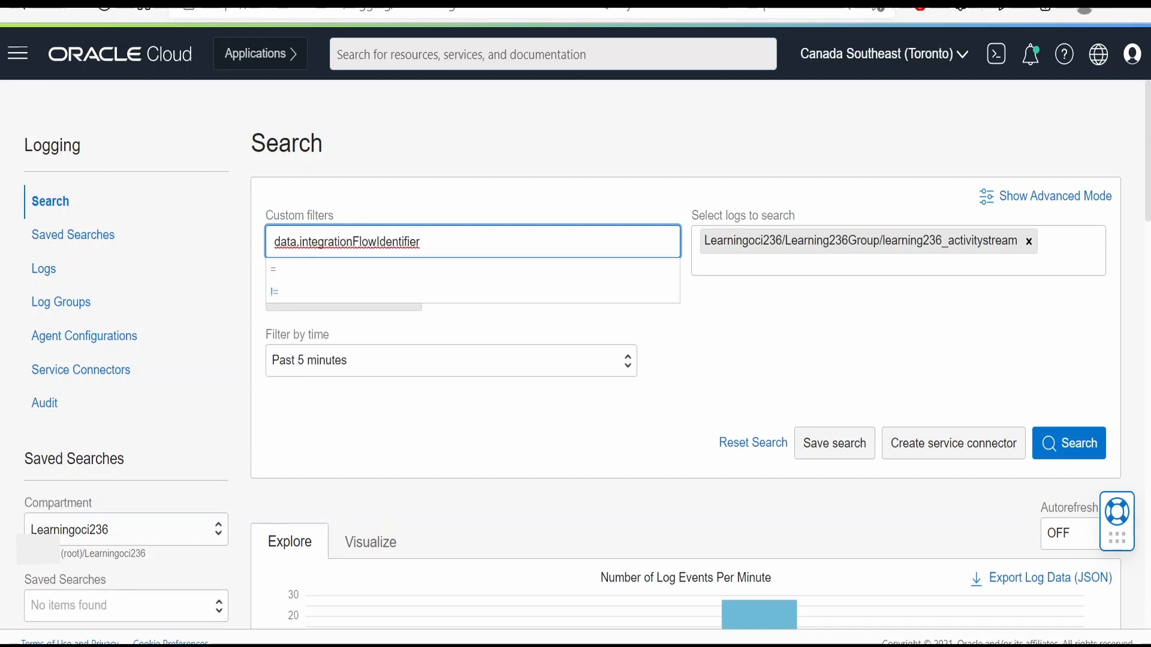
click(401, 270)
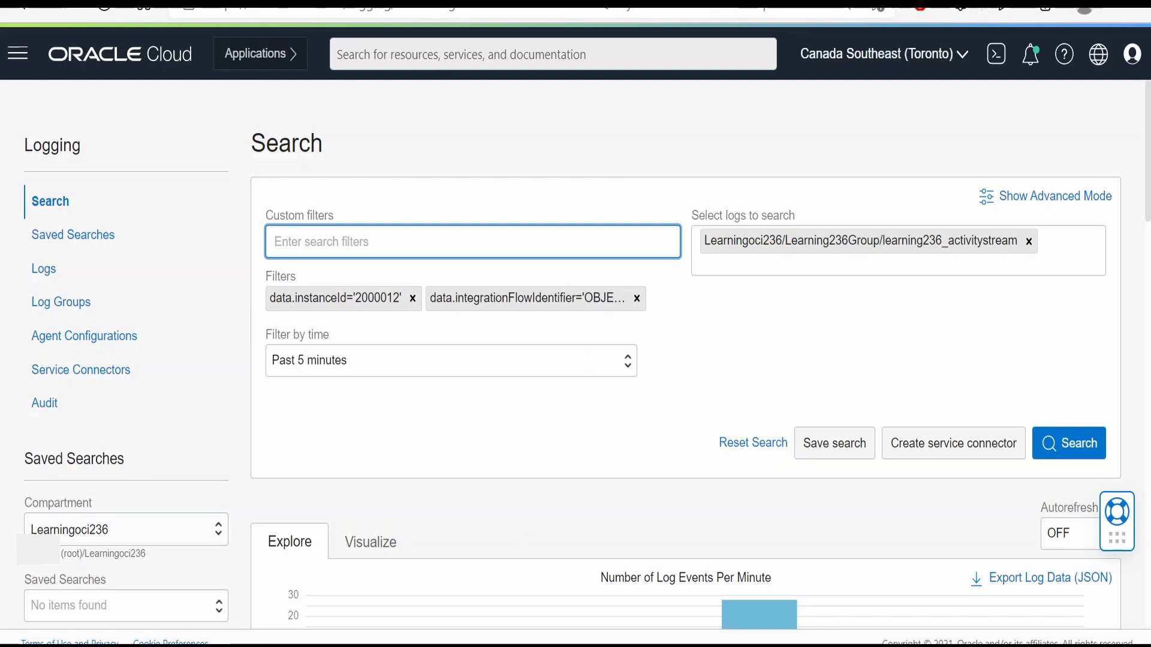
Step: Add a third custom filter, data.message = %get%, to match log messages containing "get"
text(data.)
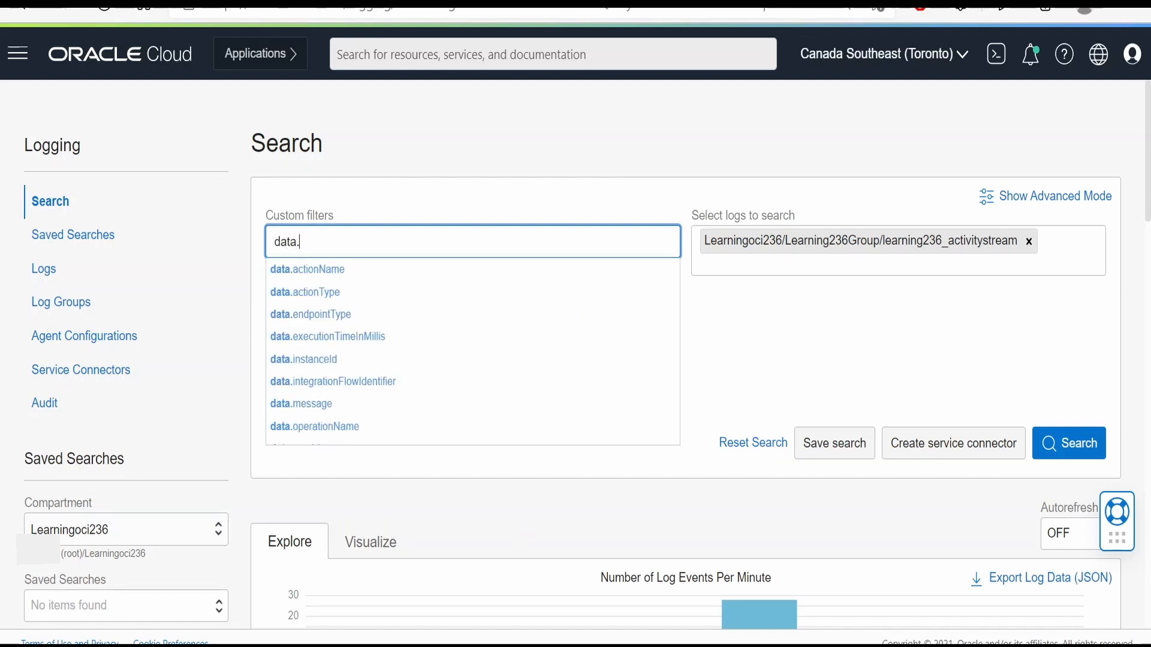
scroll(1004, 379, down, 15)
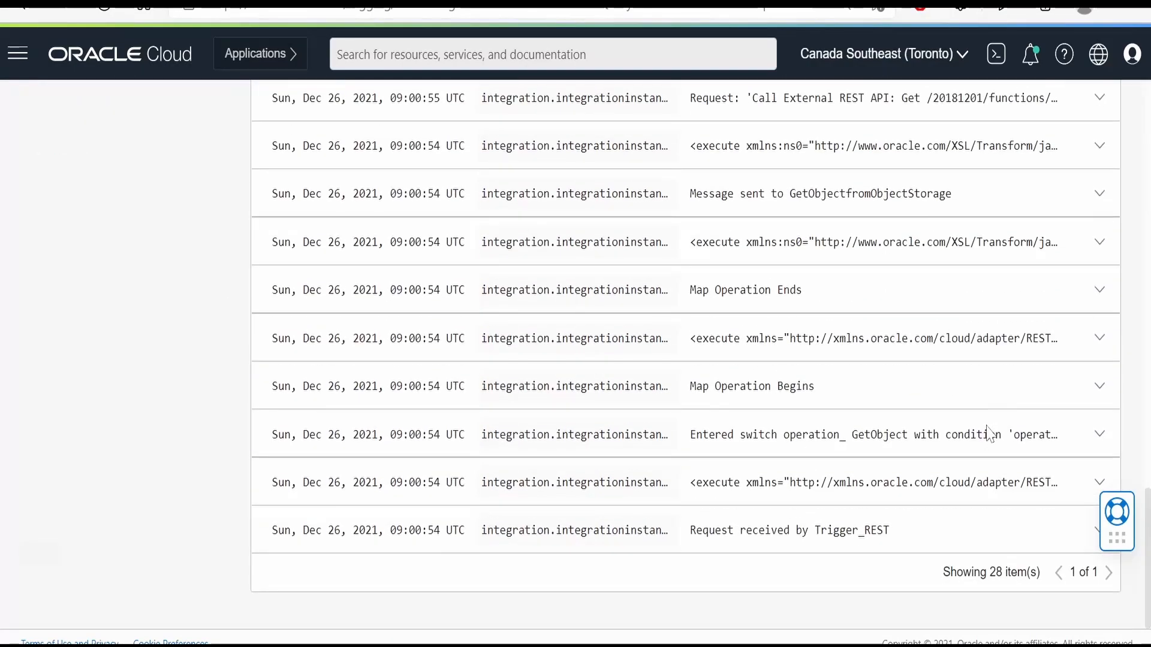
scroll(987, 435, up, 10)
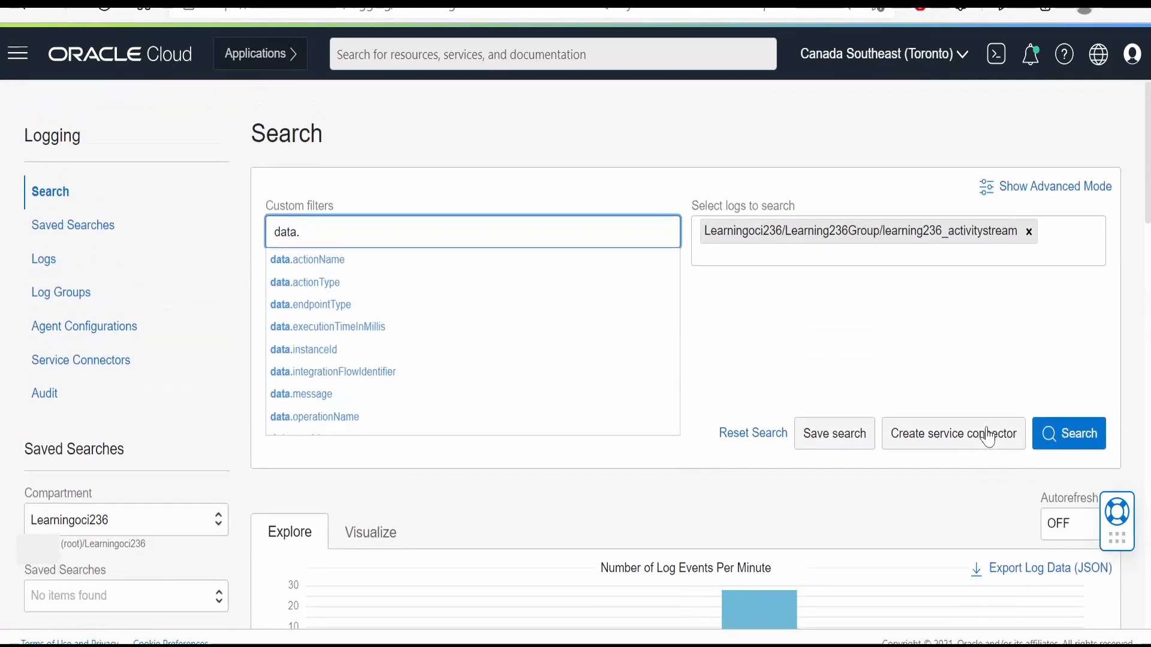
scroll(743, 617, down, 15)
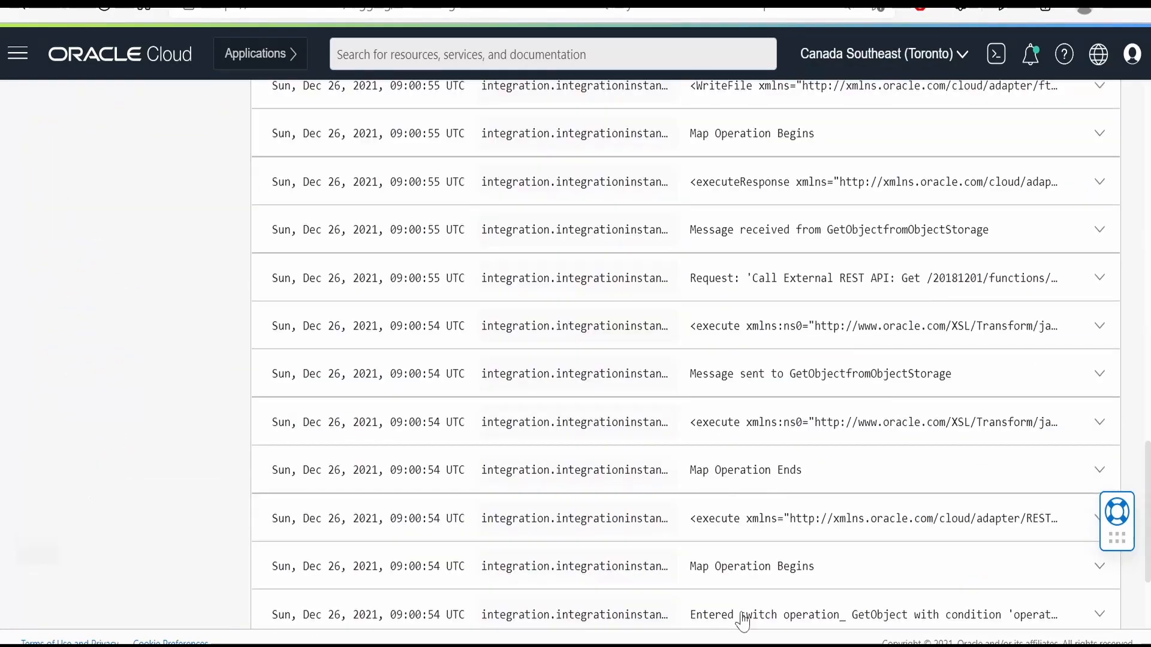
scroll(743, 621, up, 7)
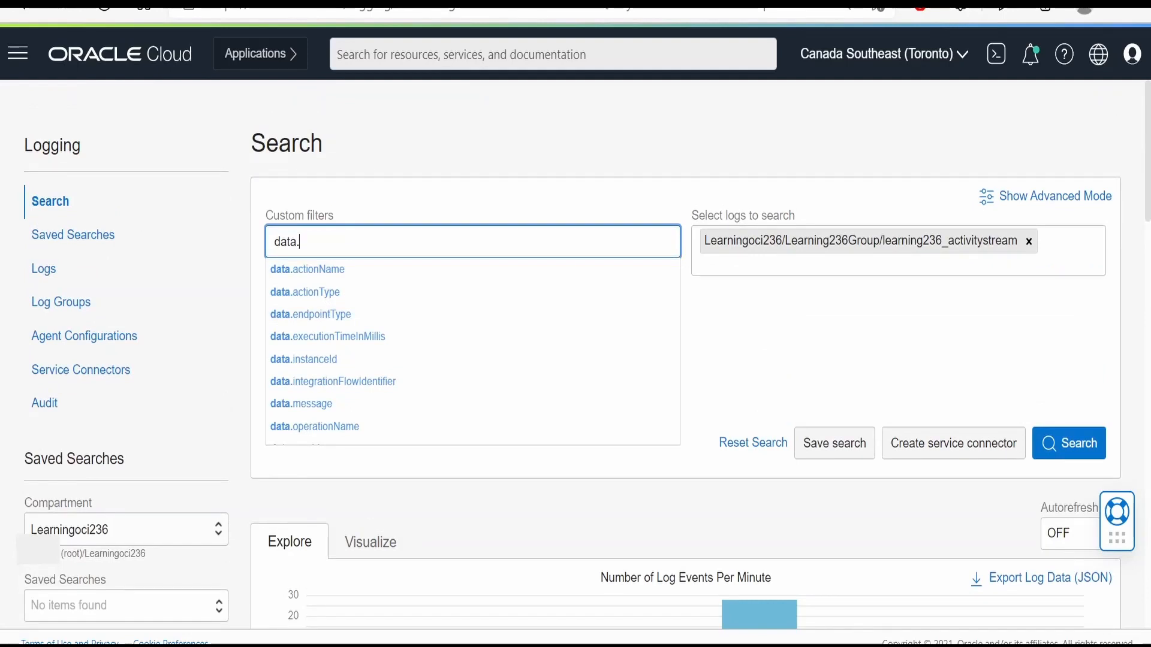
text(m)
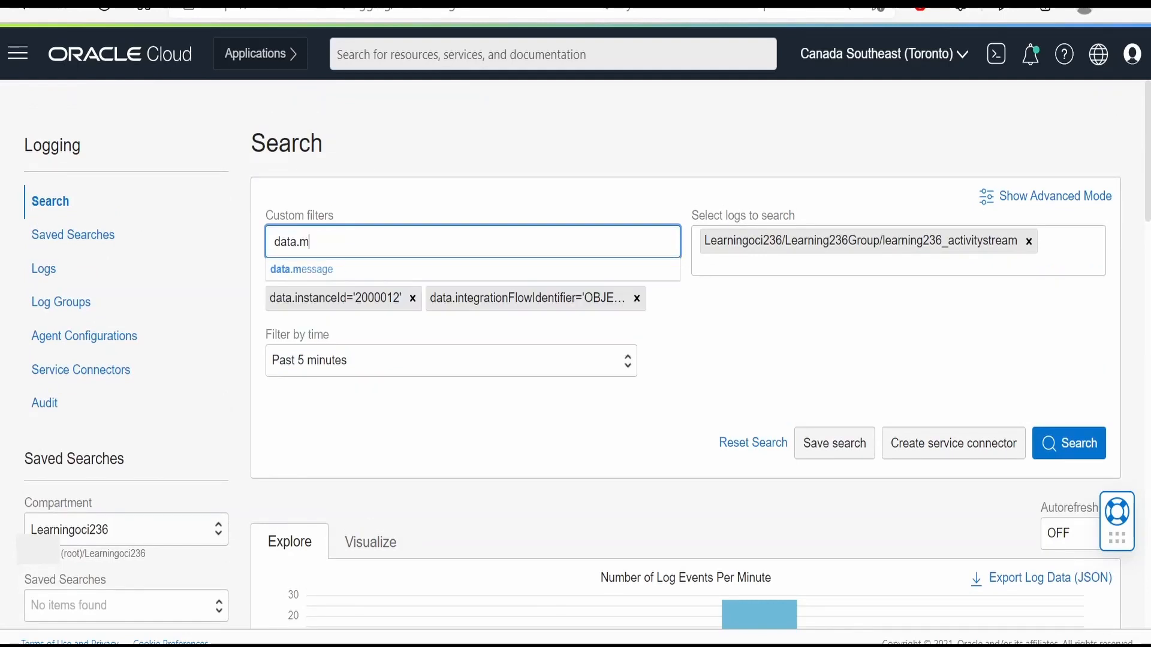
click(352, 273)
text(= )
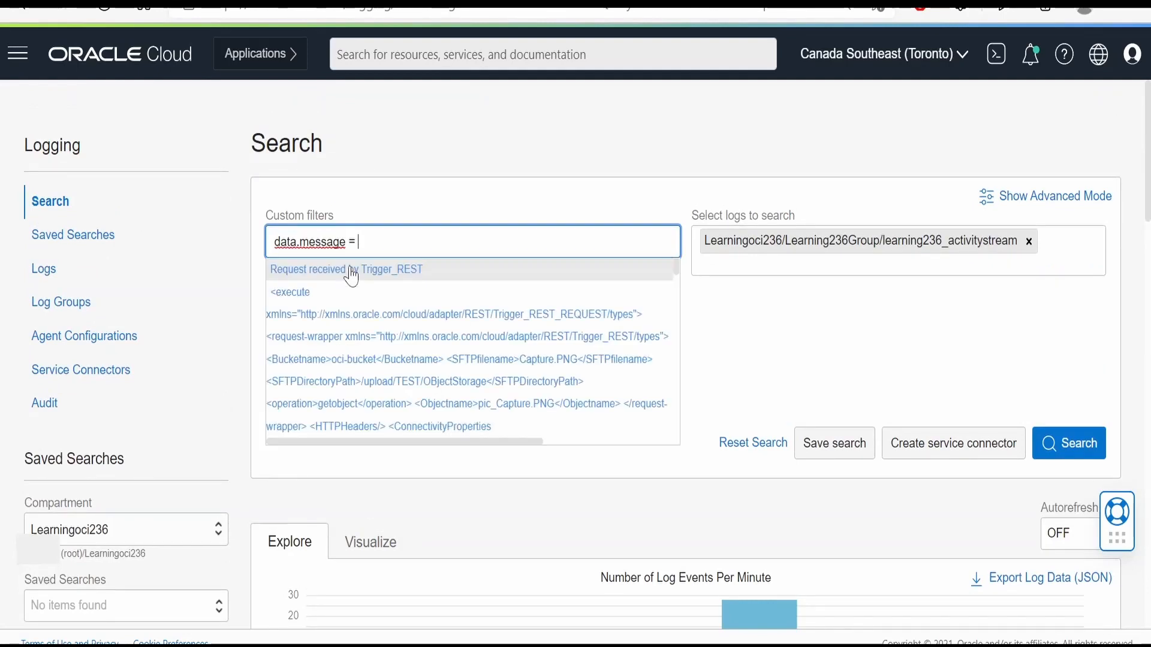
text(%%)
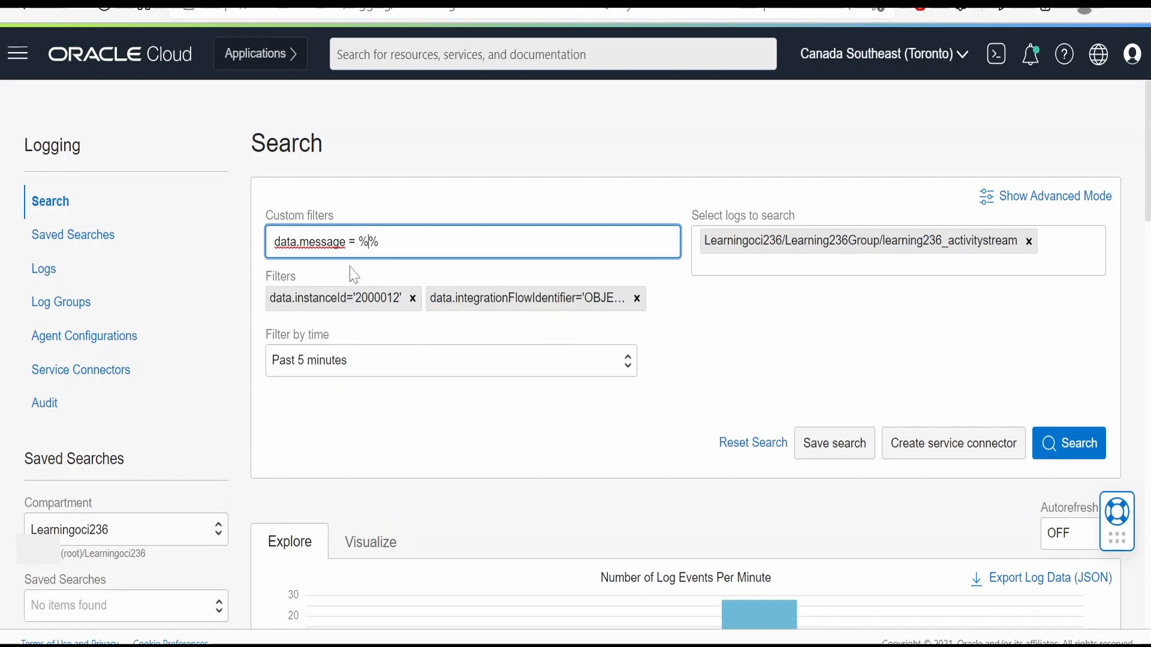
text(get)
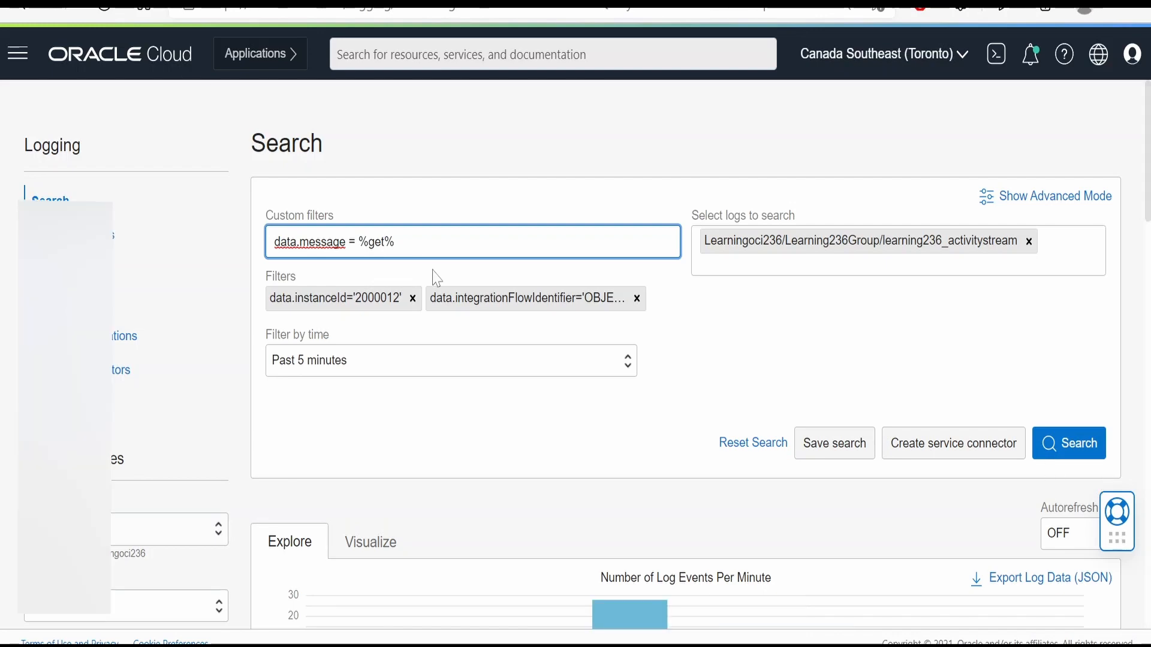
key(Return)
Step: Run the search with all three filters and compare the returned log data and event chart with the applied filters
click(1074, 489)
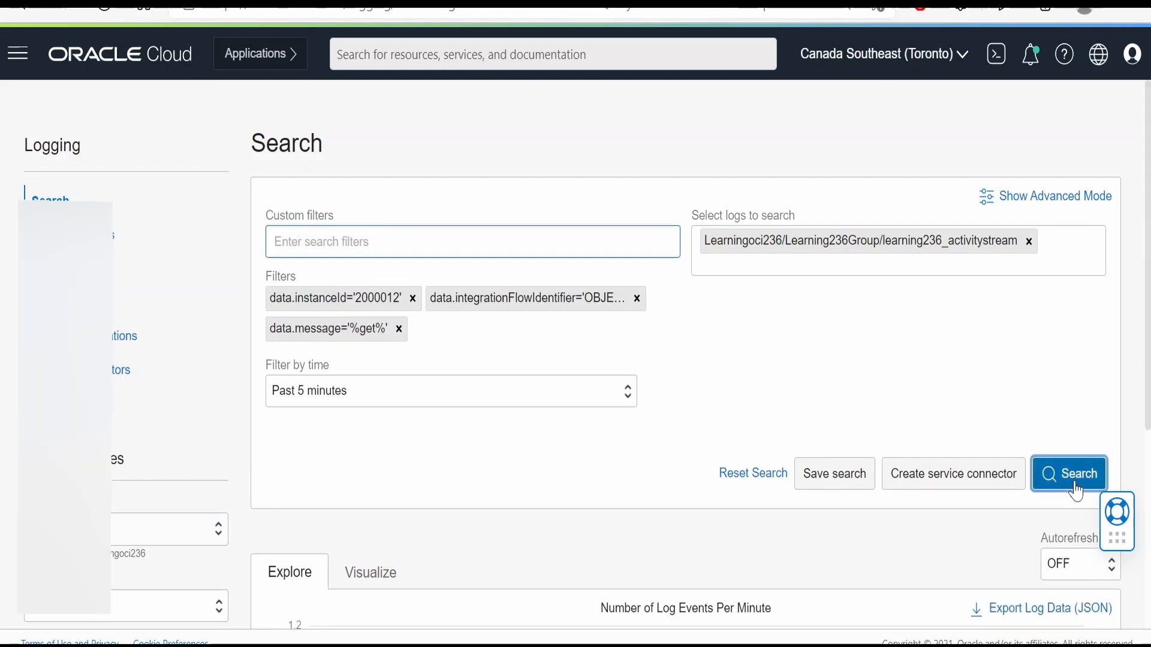
scroll(1043, 479, down, 5)
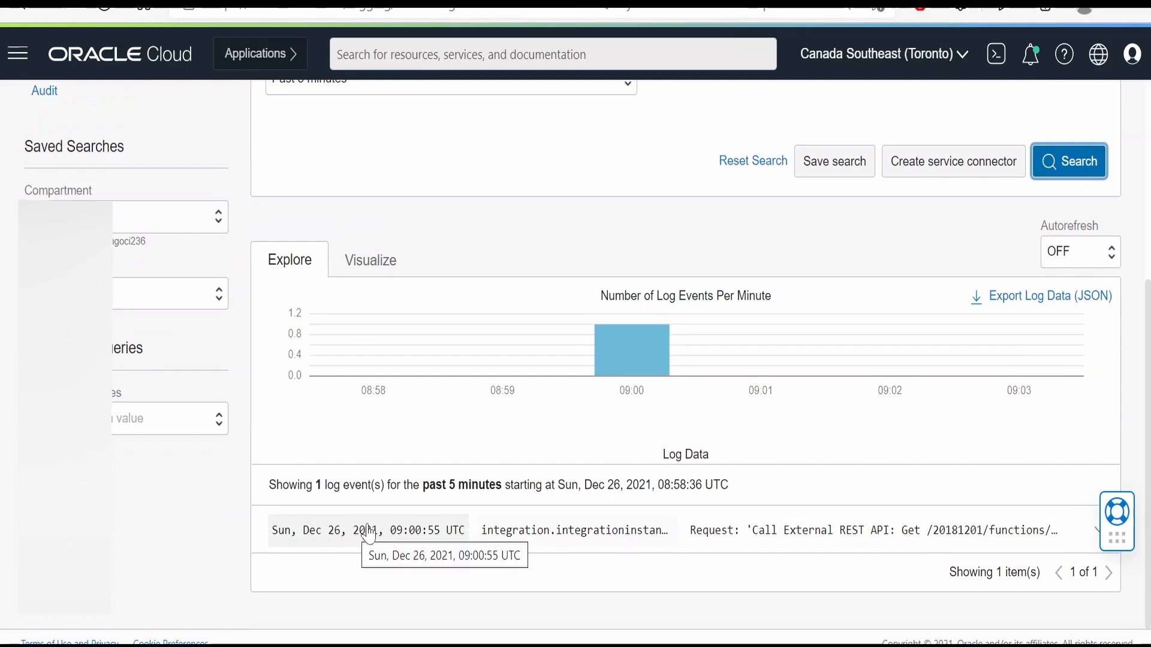
scroll(366, 531, up, 5)
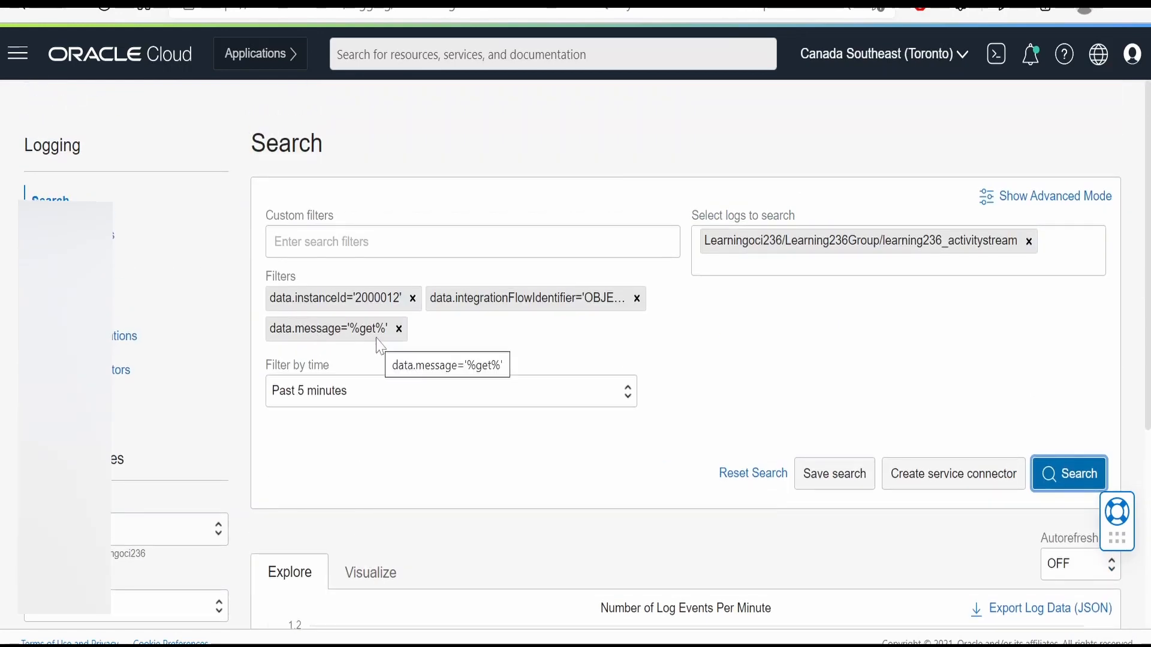
scroll(804, 555, down, 5)
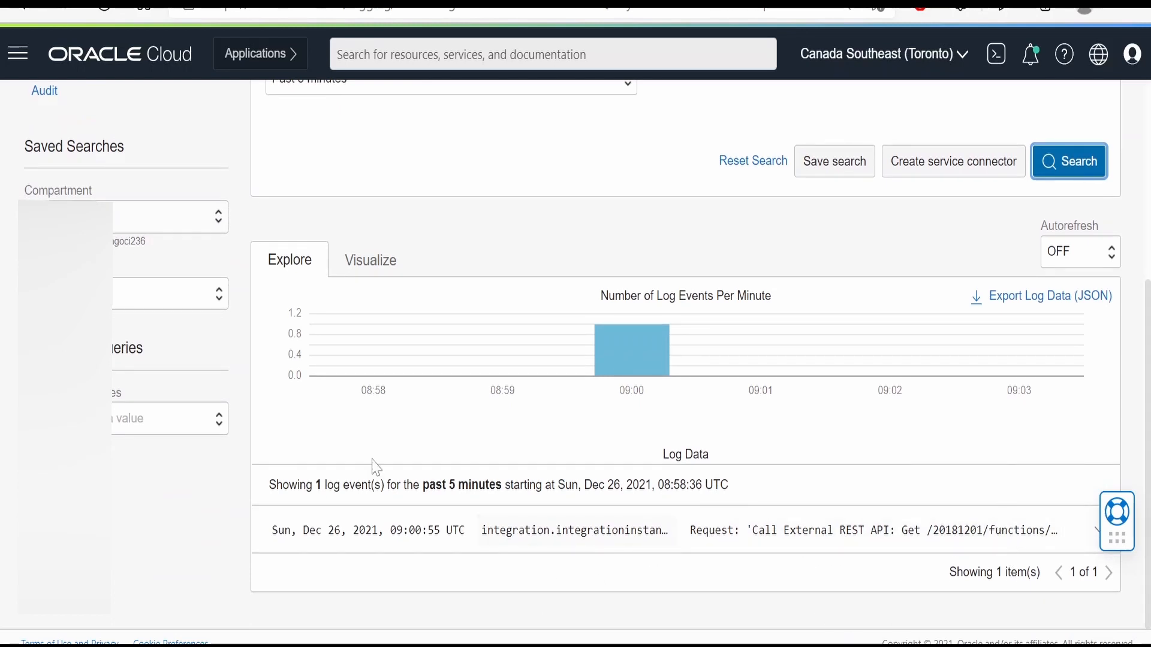
scroll(372, 413, up, 5)
scroll(372, 413, up, 1)
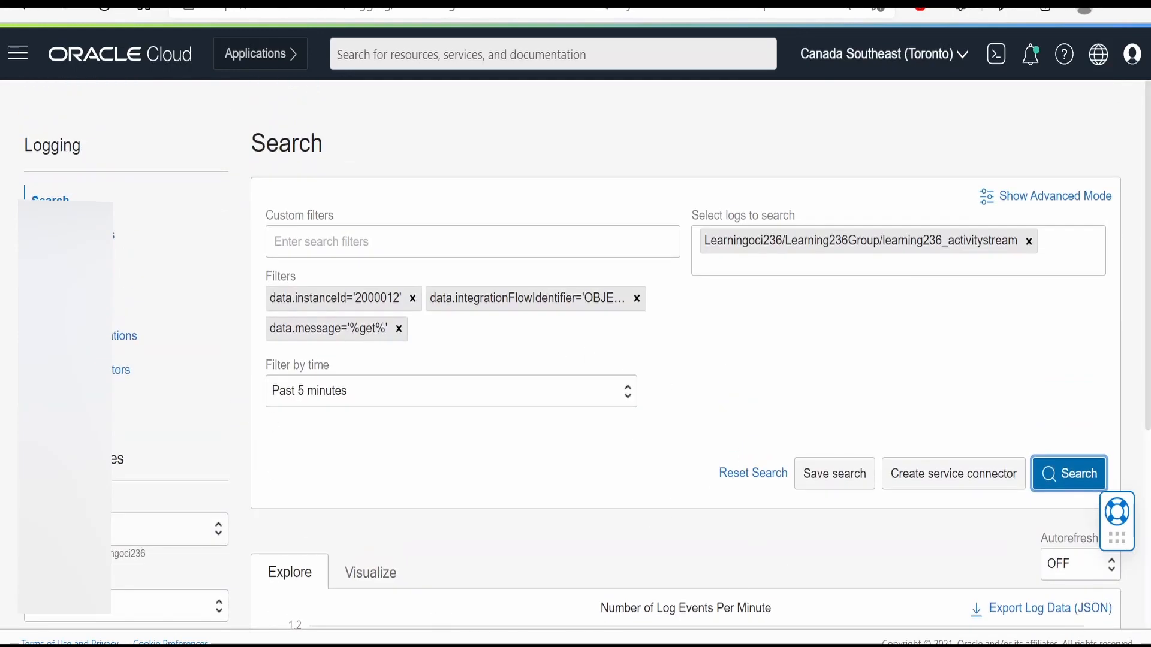
scroll(539, 569, down, 5)
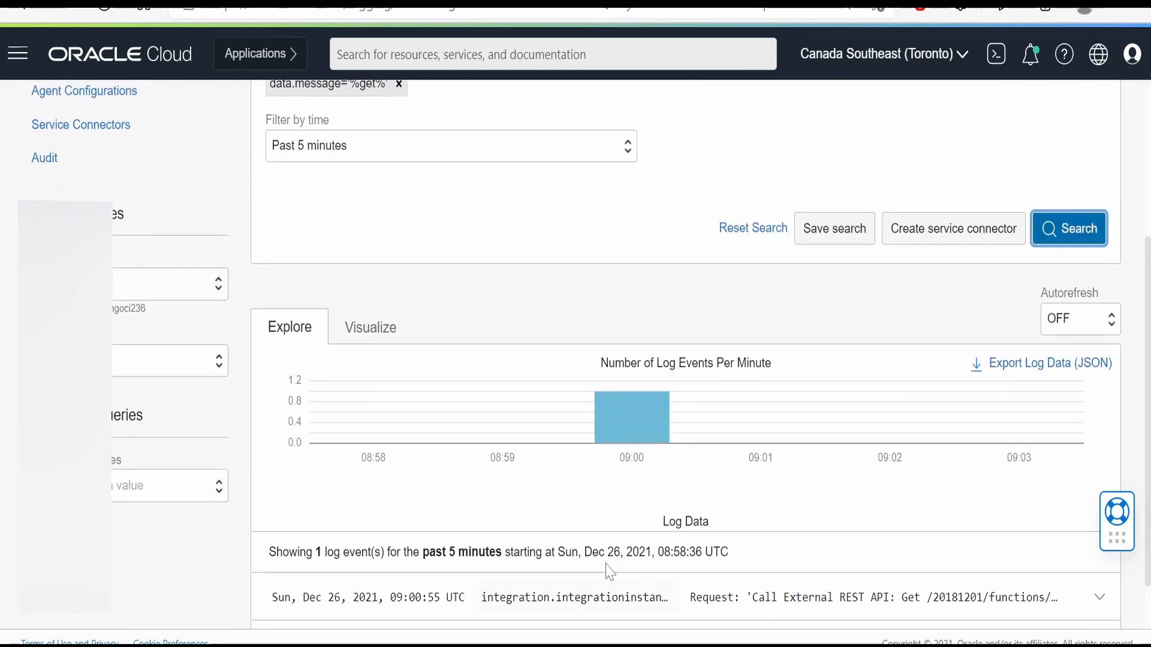
scroll(305, 489, up, 5)
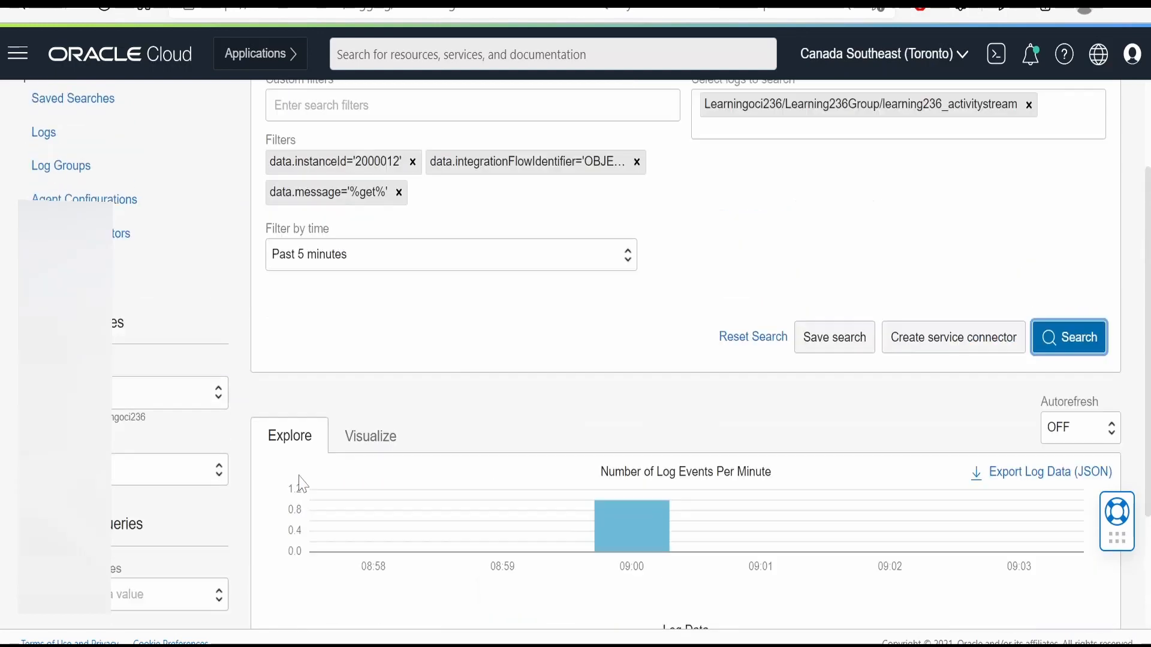